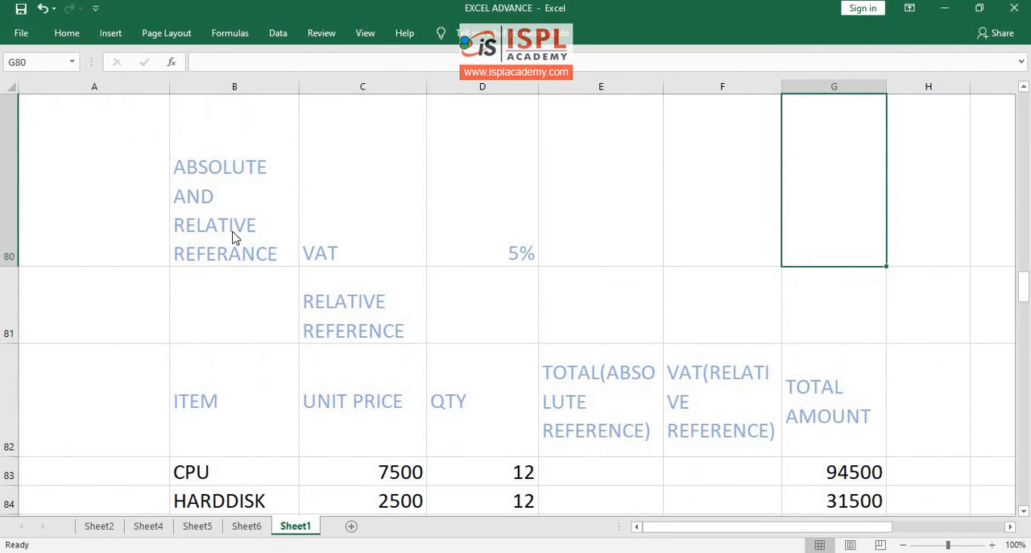
# - Copy the absolute and relative reference table, range B80:G85, from the EXCEL ADVANCE workbook
pyautogui.moveTo(236, 221); pyautogui.dragTo(516, 435)
pyautogui.moveTo(657, 448); pyautogui.dragTo(831, 348)
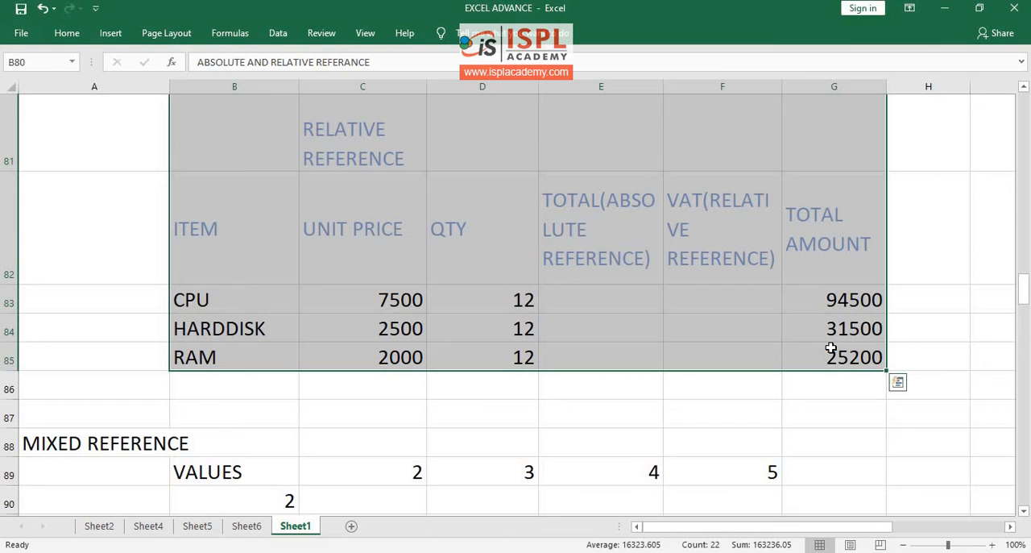
pyautogui.rightClick(830, 348)
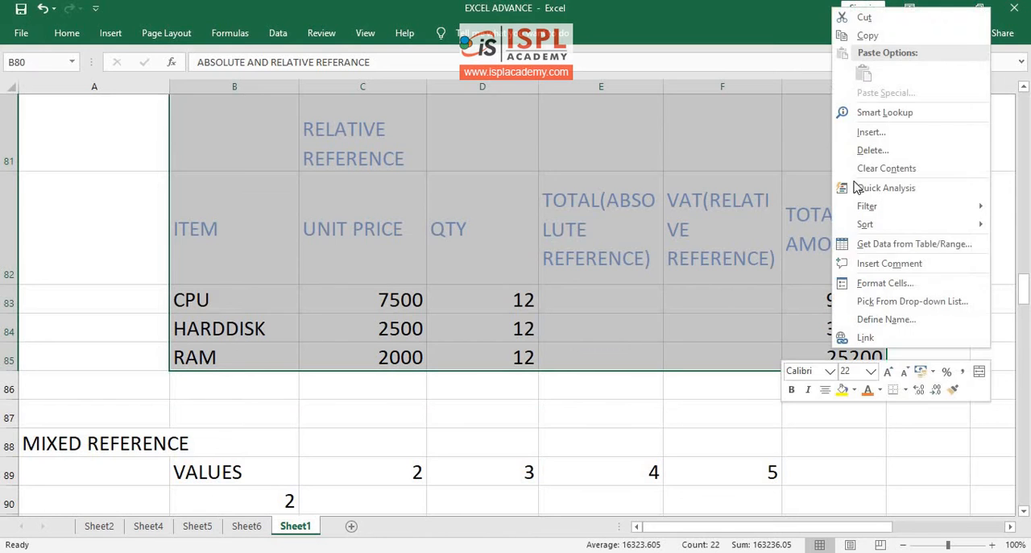
pyautogui.click(903, 45)
pyautogui.scroll(3, 454, 373)
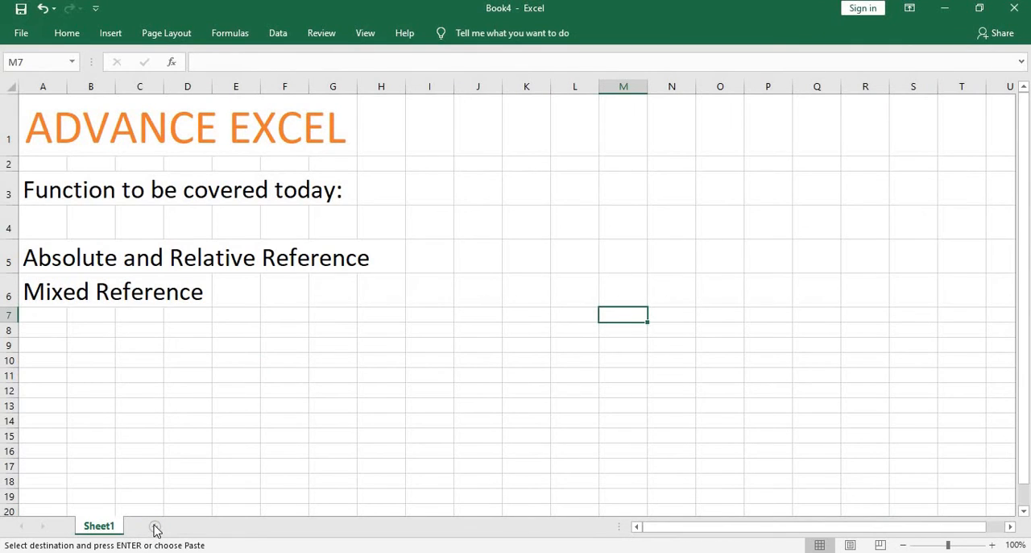
# - Add a new sheet to the Book4 workbook and paste the copied table at cell A1
pyautogui.click(156, 526)
pyautogui.rightClick(37, 102)
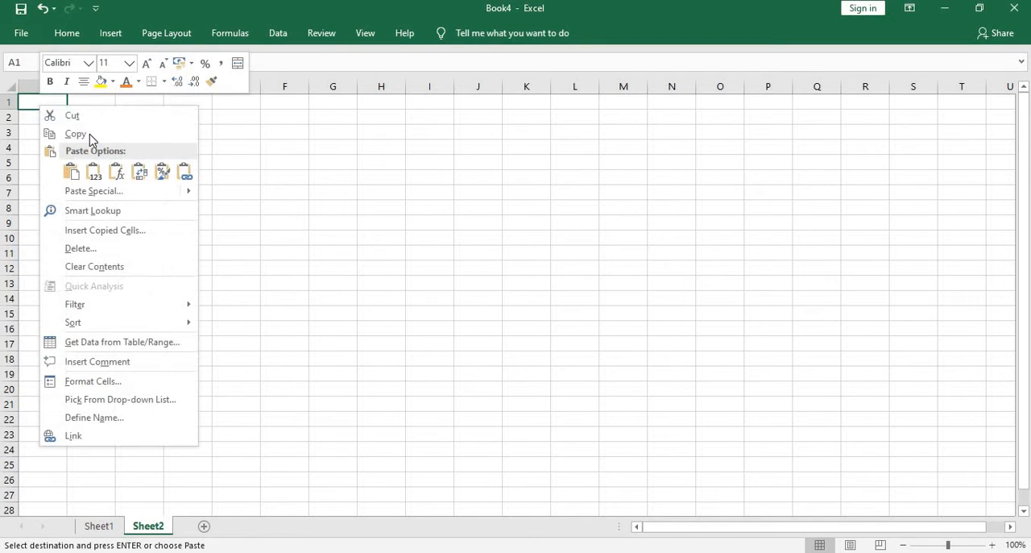
pyautogui.click(69, 170)
pyautogui.click(486, 196)
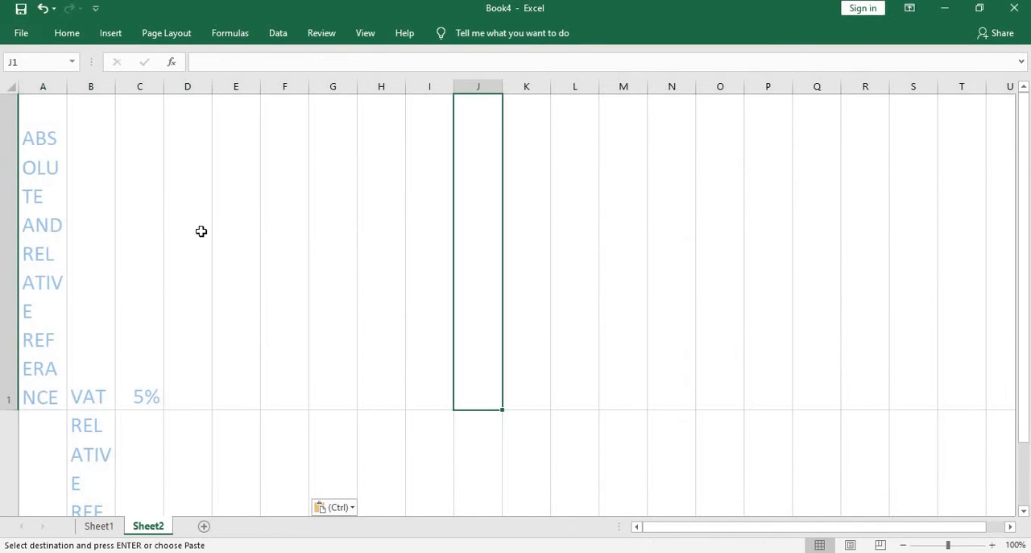
# - Widen columns B and A of the pasted table so their text wraps less
pyautogui.moveTo(115, 86); pyautogui.dragTo(379, 86)
pyautogui.scroll(-2, 154, 112)
pyautogui.scroll(2, 152, 106)
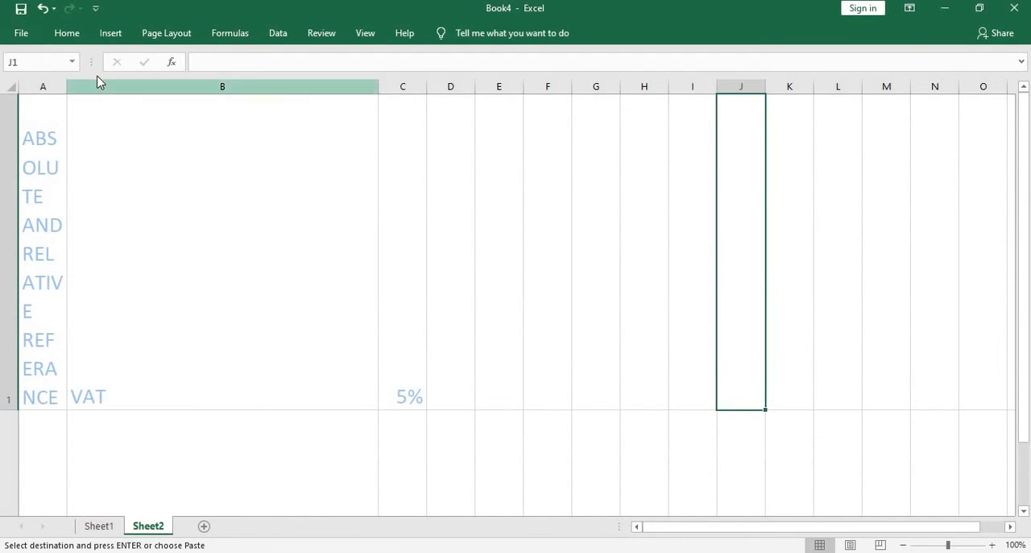
pyautogui.moveTo(61, 92); pyautogui.dragTo(230, 88)
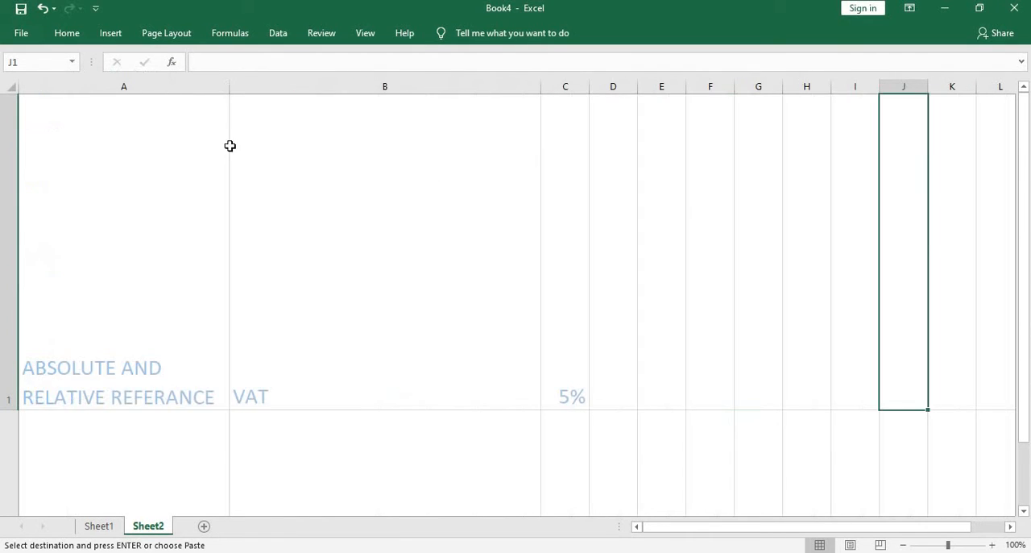
# - Reduce the heights of rows 1, 2 and 3 to remove the excess space around the headings
pyautogui.scroll(-4, 259, 188)
pyautogui.scroll(4, 258, 191)
pyautogui.scroll(-1, 258, 193)
pyautogui.scroll(1, 257, 193)
pyautogui.click(20, 414)
pyautogui.click(37, 302)
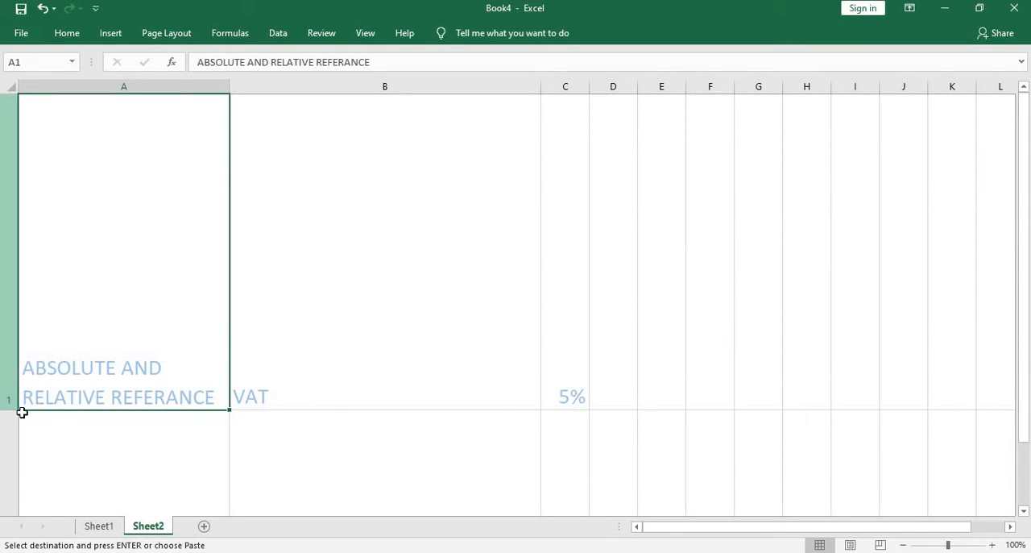
pyautogui.moveTo(11, 410); pyautogui.dragTo(50, 172)
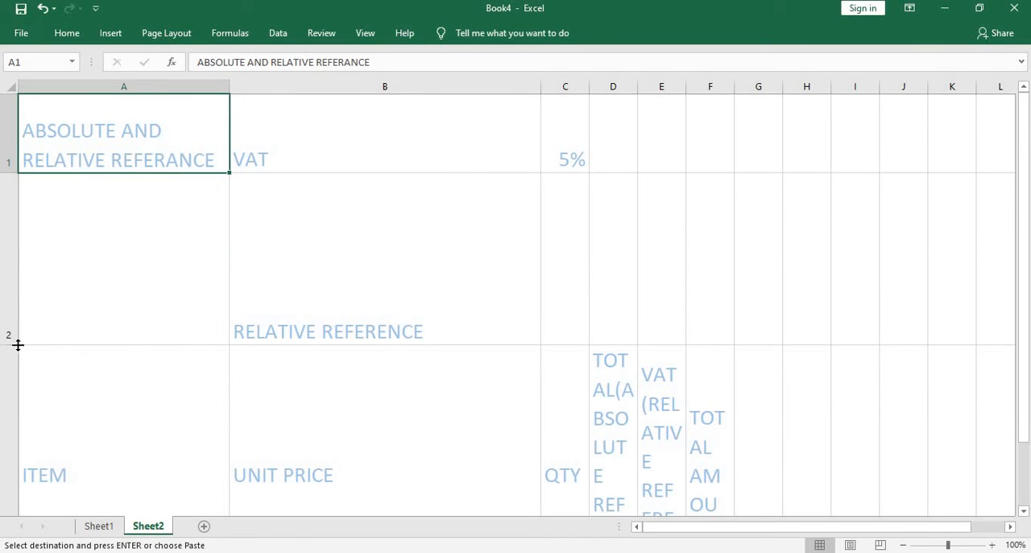
pyautogui.moveTo(17, 344); pyautogui.dragTo(32, 223)
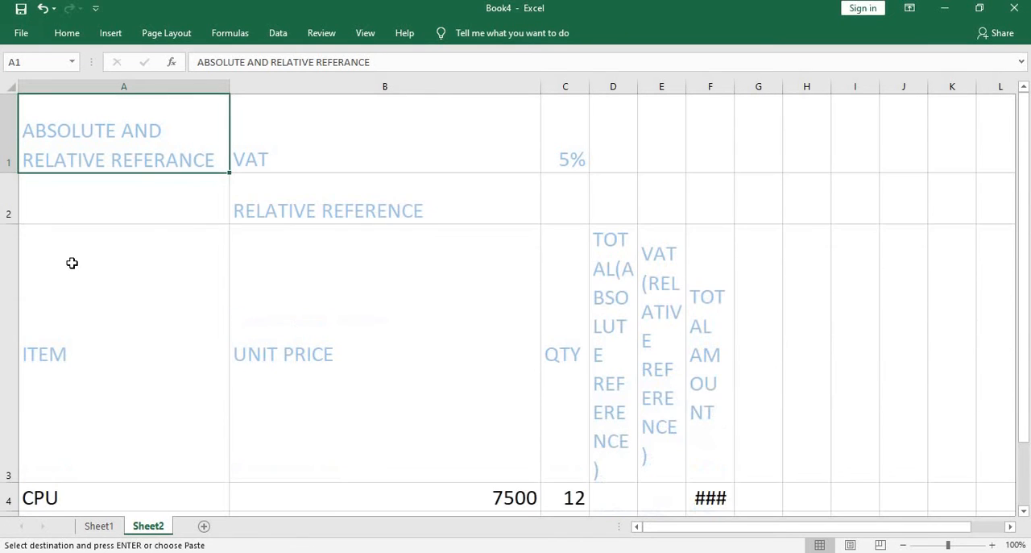
pyautogui.scroll(-1, 73, 266)
pyautogui.scroll(1, 40, 290)
pyautogui.moveTo(19, 482); pyautogui.dragTo(51, 328)
# - Narrow column B and widen columns C through F so the table headings and amounts are readable
pyautogui.moveTo(589, 85); pyautogui.dragTo(658, 85)
pyautogui.moveTo(542, 86); pyautogui.dragTo(449, 82)
pyautogui.moveTo(613, 83); pyautogui.dragTo(885, 83)
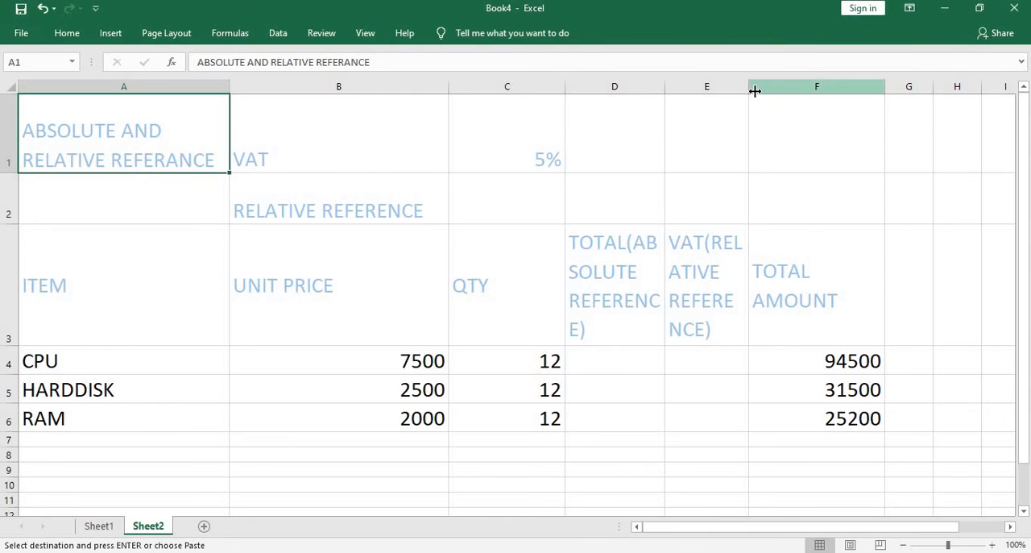
pyautogui.moveTo(785, 83); pyautogui.dragTo(797, 83)
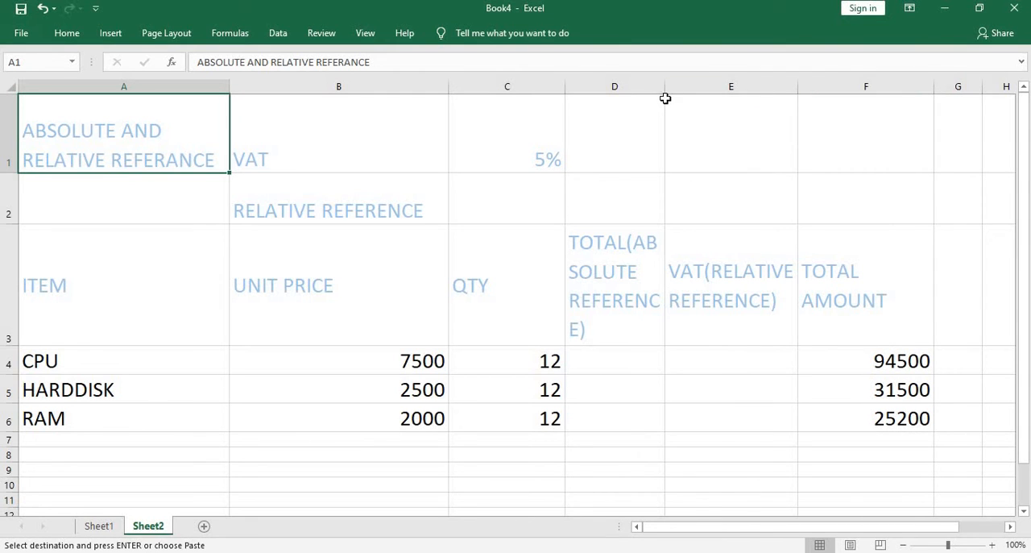
pyautogui.moveTo(662, 91); pyautogui.dragTo(679, 89)
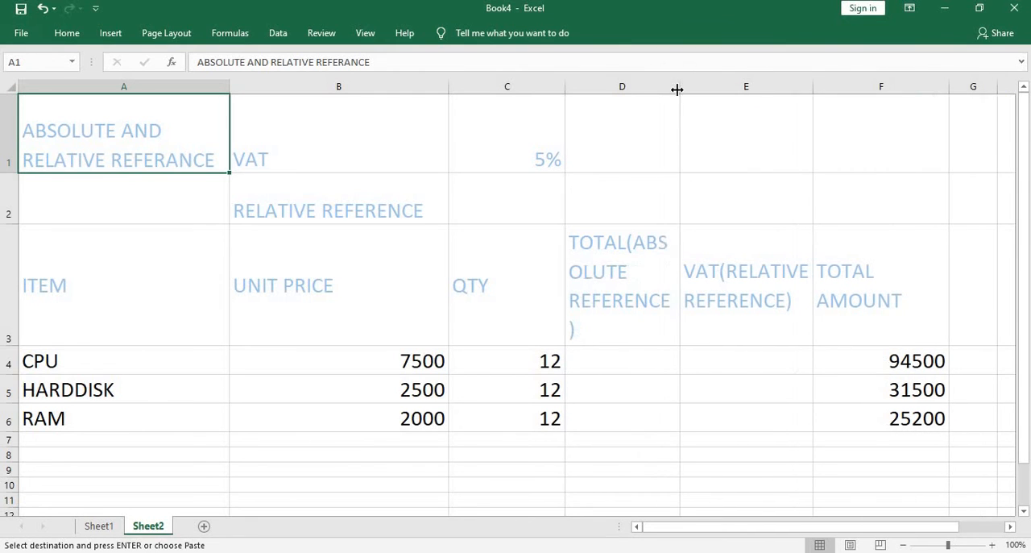
pyautogui.click(610, 260)
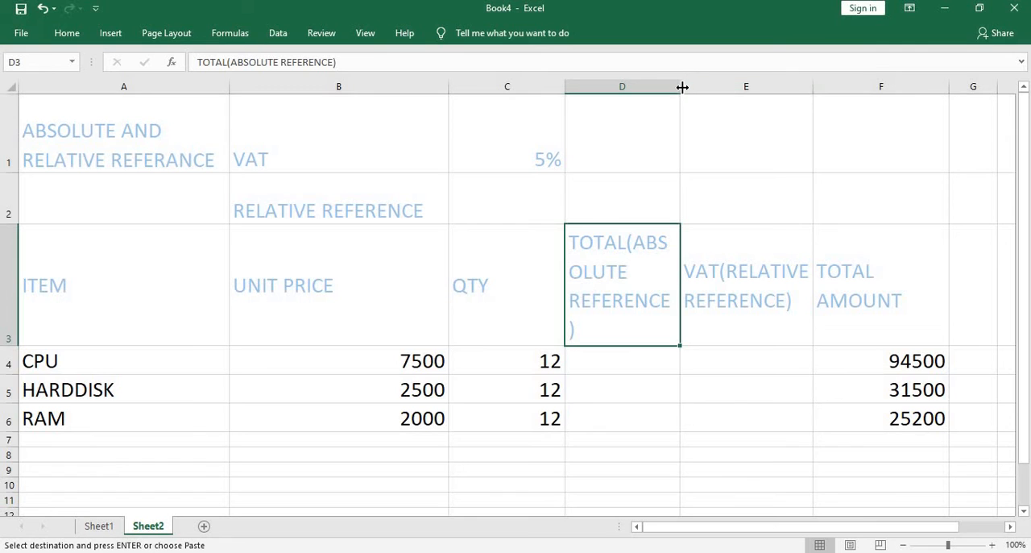
pyautogui.moveTo(679, 87); pyautogui.dragTo(702, 87)
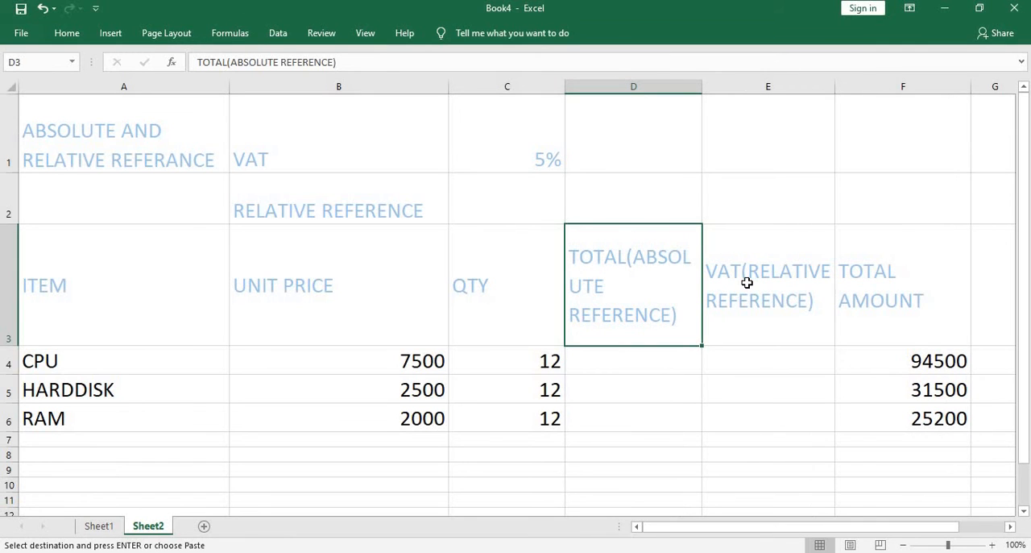
# - Enter =B4*C4 in D4 to calculate the CPU total, and fill the formula down to D6
pyautogui.click(656, 360)
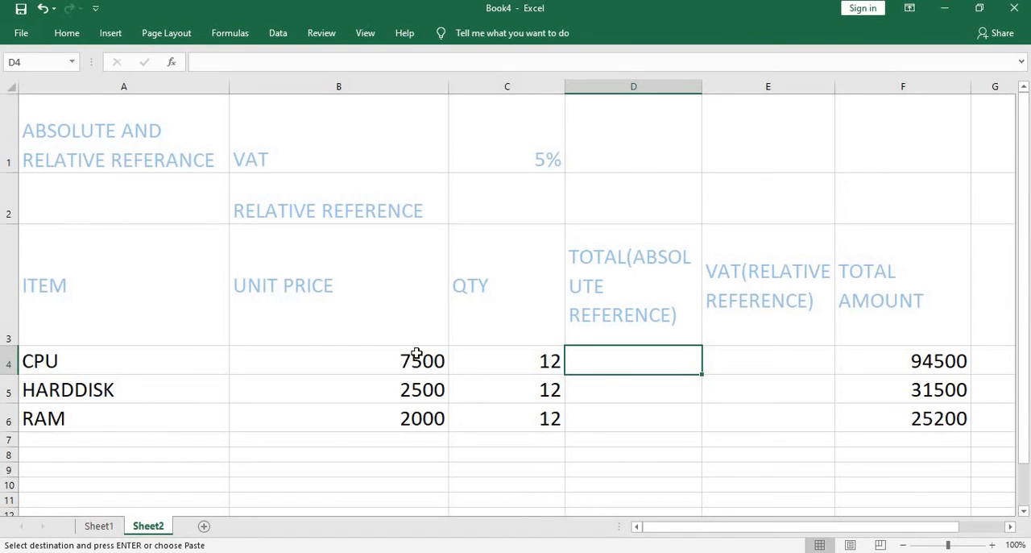
pyautogui.write('=')
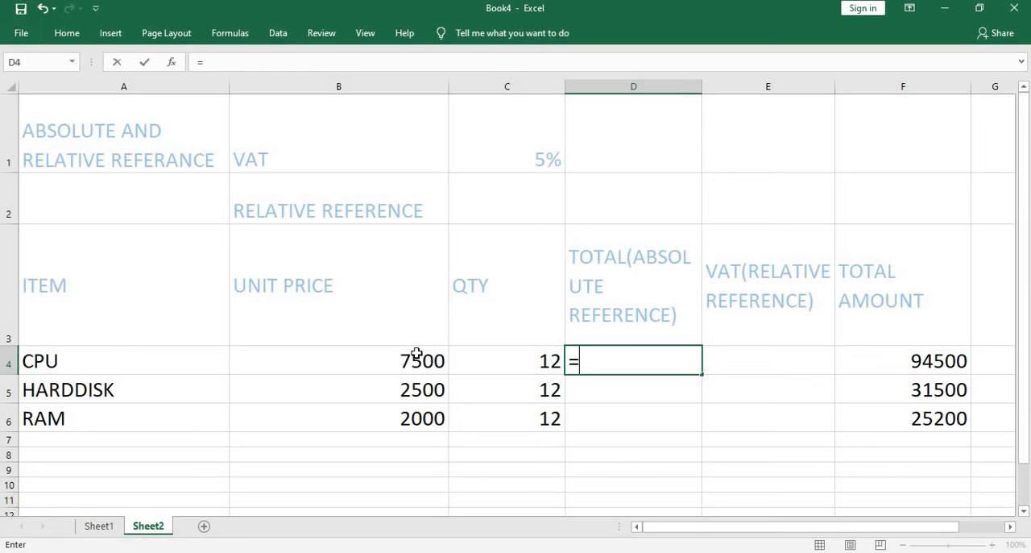
pyautogui.click(416, 353)
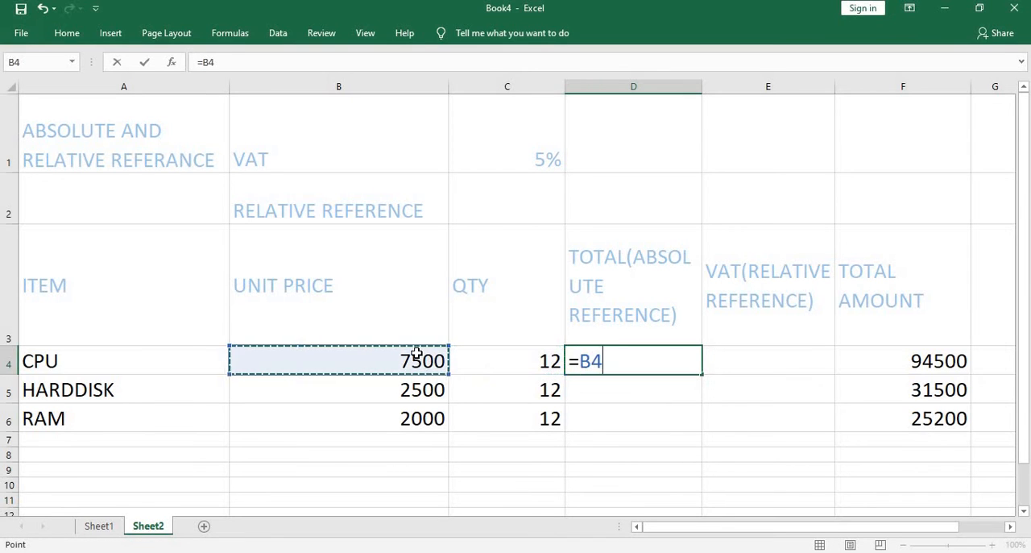
pyautogui.write('*')
pyautogui.press('Left')
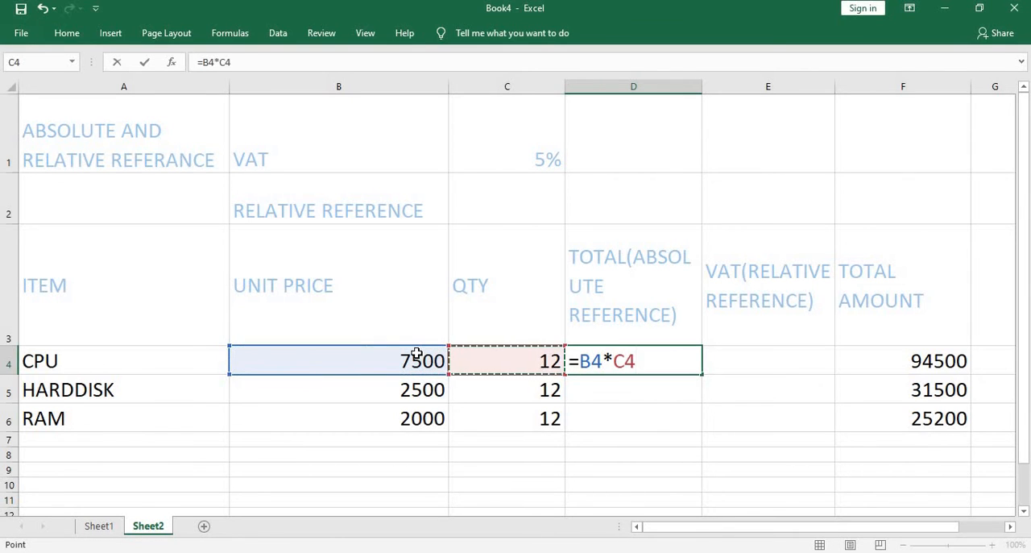
pyautogui.press('Return')
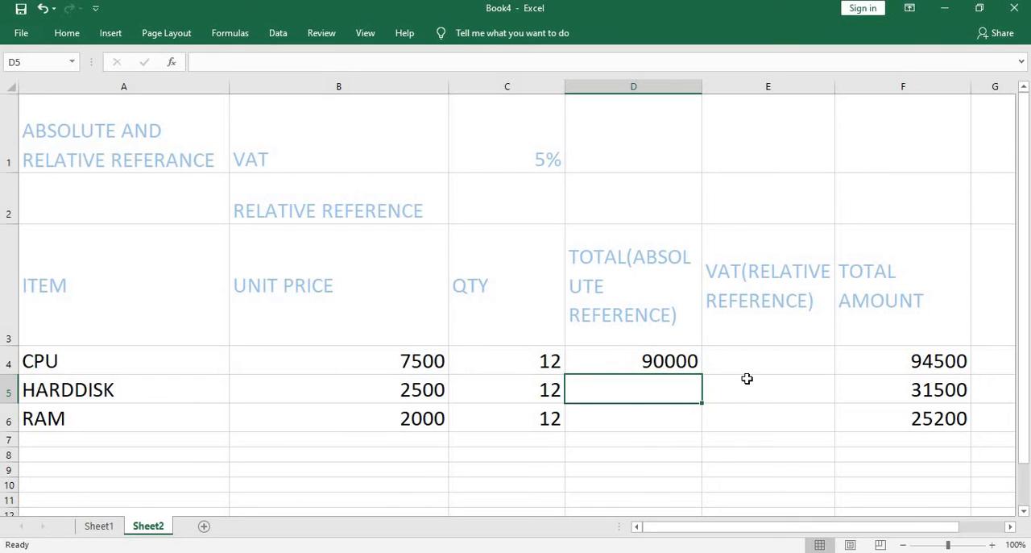
pyautogui.click(684, 364)
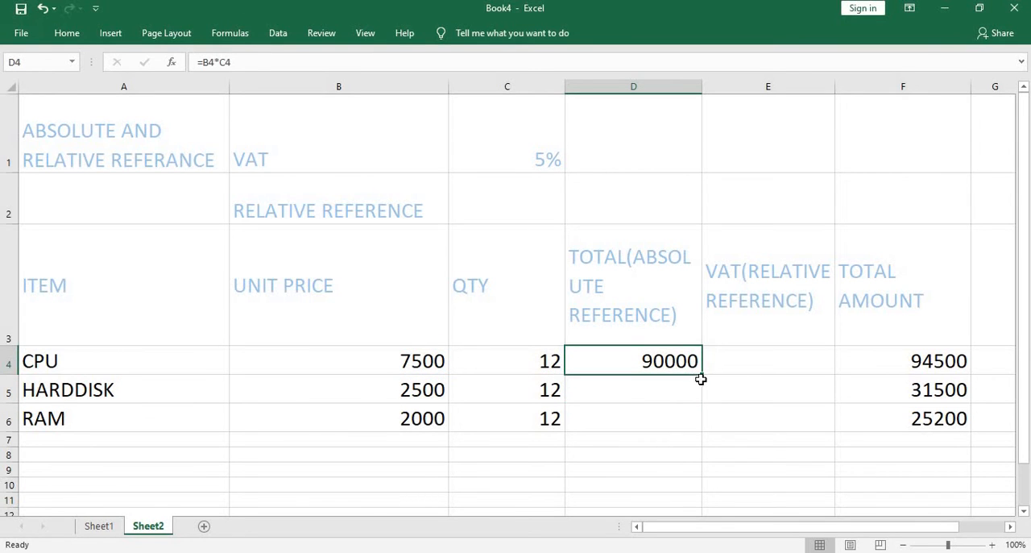
pyautogui.moveTo(701, 375); pyautogui.dragTo(694, 434)
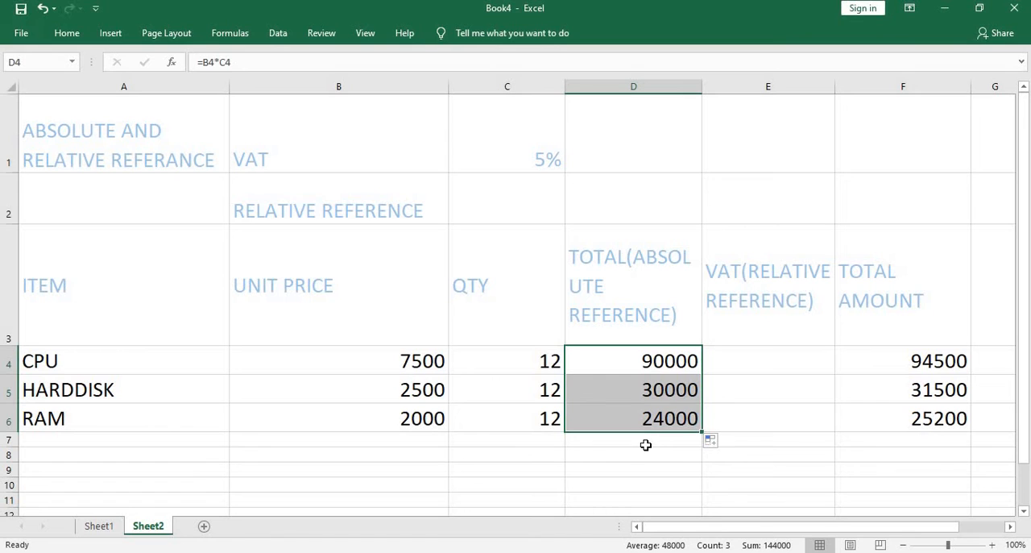
# - Enter =D4*C1 in E4 to calculate the VAT on the CPU total
pyautogui.click(779, 359)
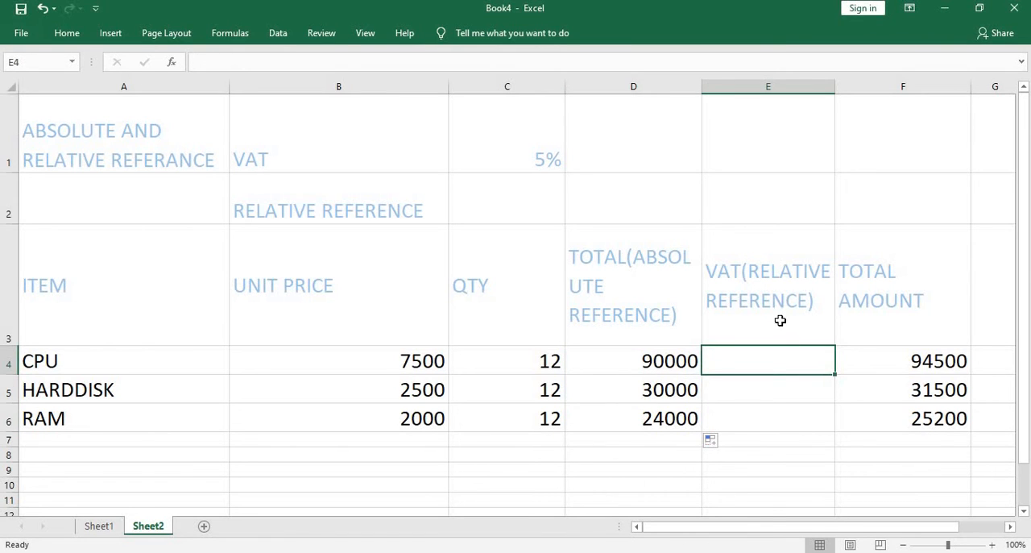
pyautogui.click(483, 146)
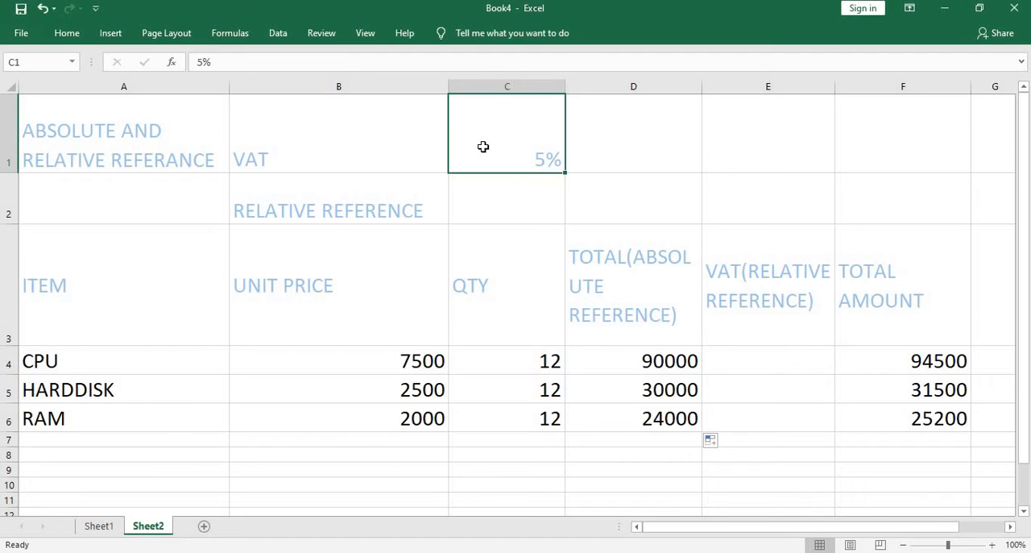
pyautogui.click(742, 363)
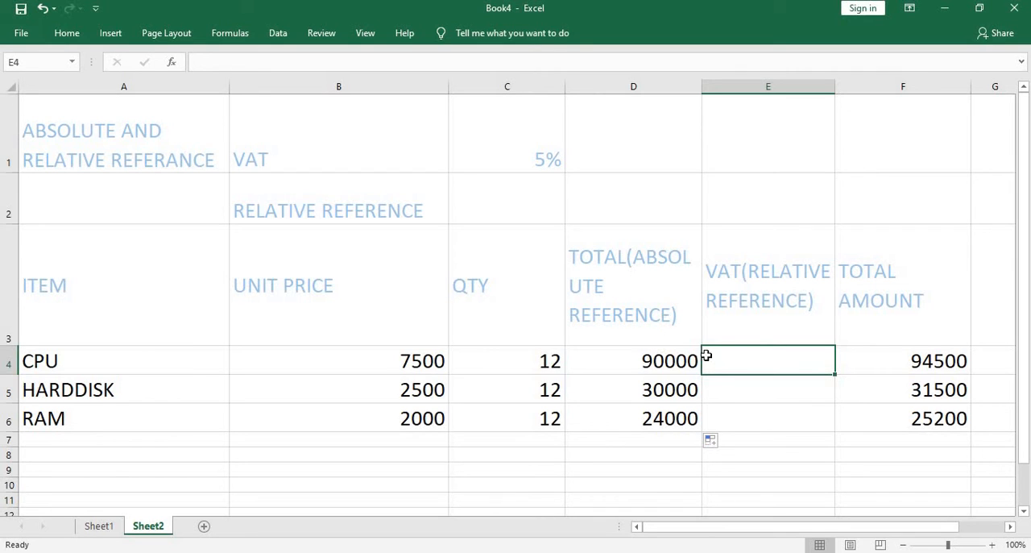
pyautogui.write('=')
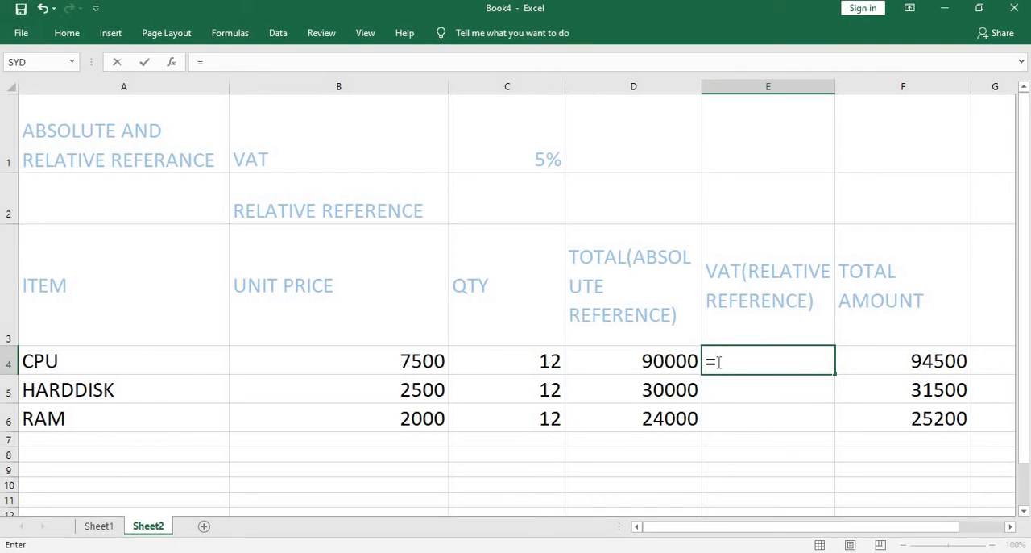
pyautogui.press('Left')
pyautogui.write('*')
pyautogui.click(502, 121)
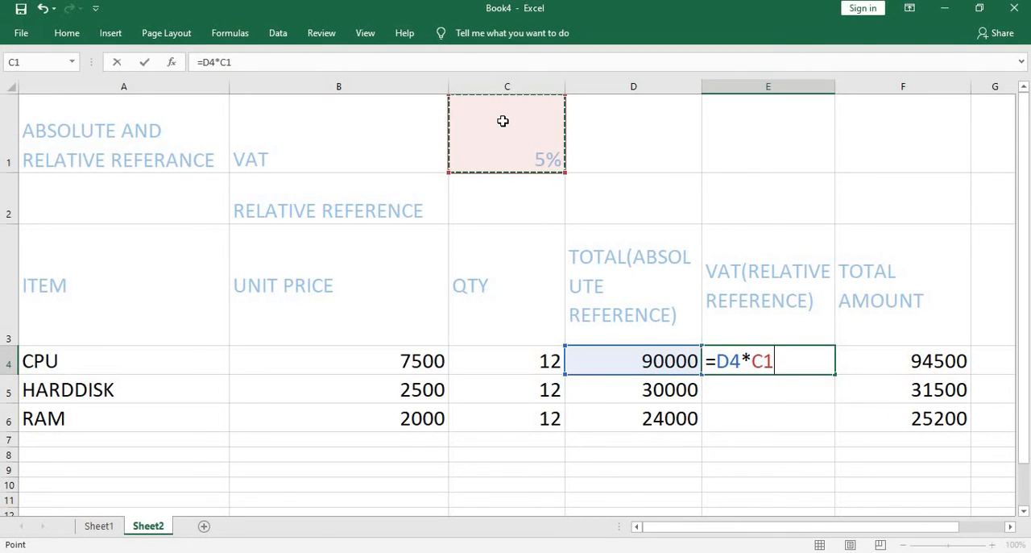
pyautogui.press('Return')
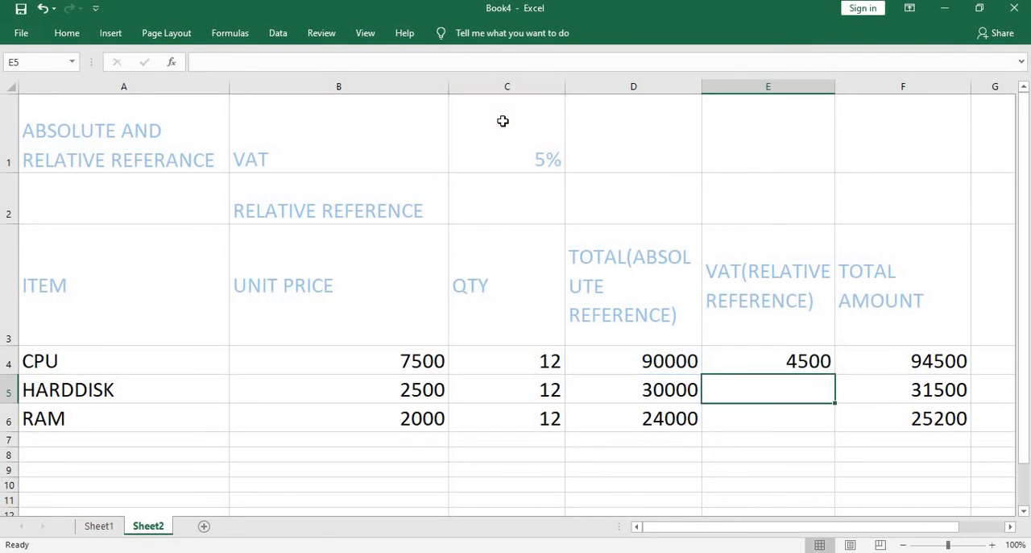
# - Try to fill the VAT formula from E4 down to E6, and undo the fill
pyautogui.click(778, 365)
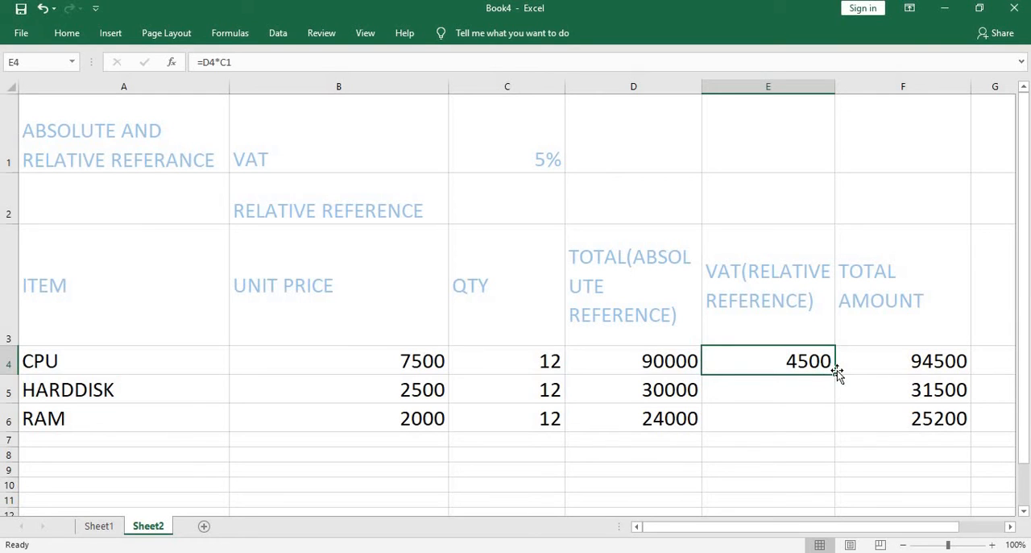
pyautogui.moveTo(834, 377); pyautogui.dragTo(834, 420)
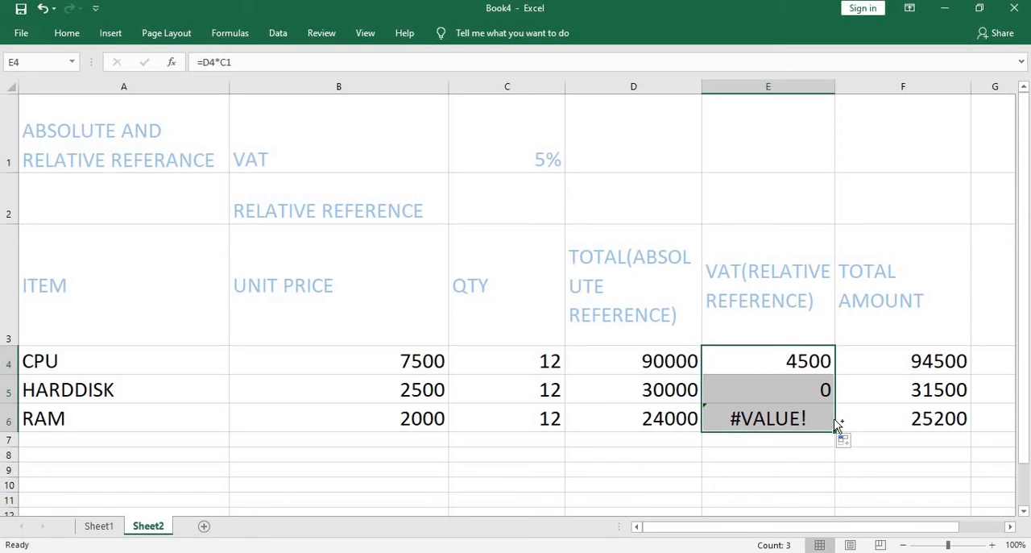
pyautogui.hotkey('ctrl', 'z')
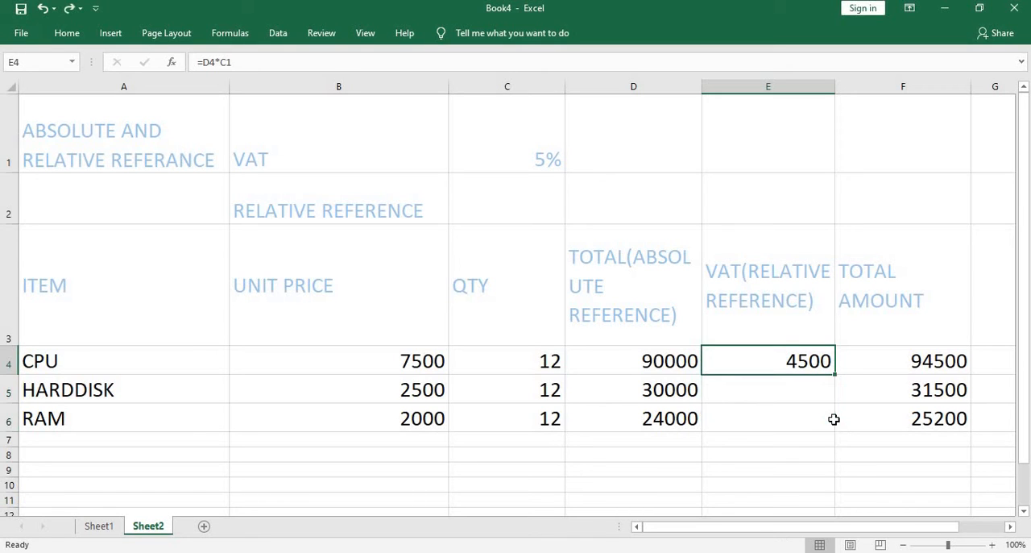
# - Change the CPU VAT formula in E4 to =$D4*C$1 and fill it down to E6
pyautogui.click(203, 62)
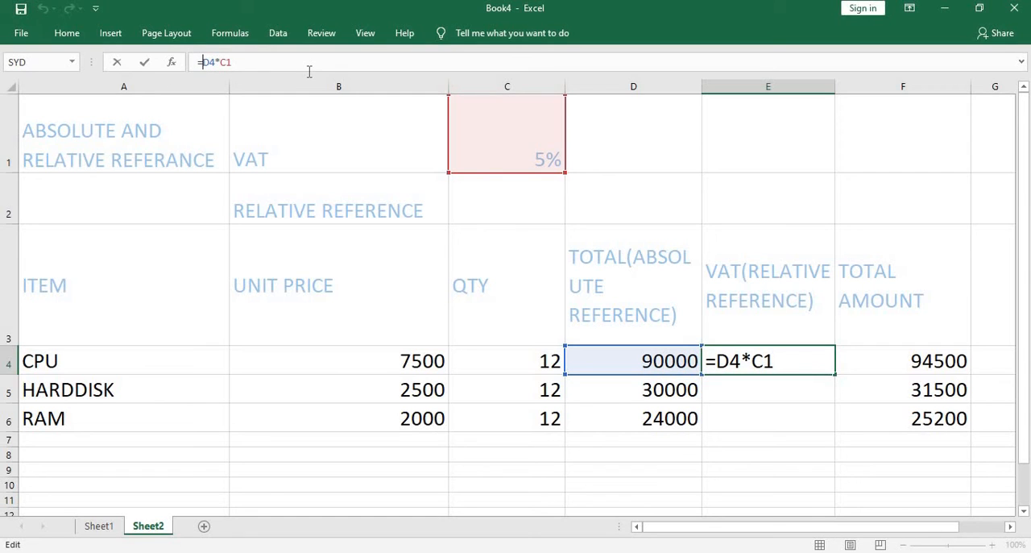
pyautogui.press('F4')
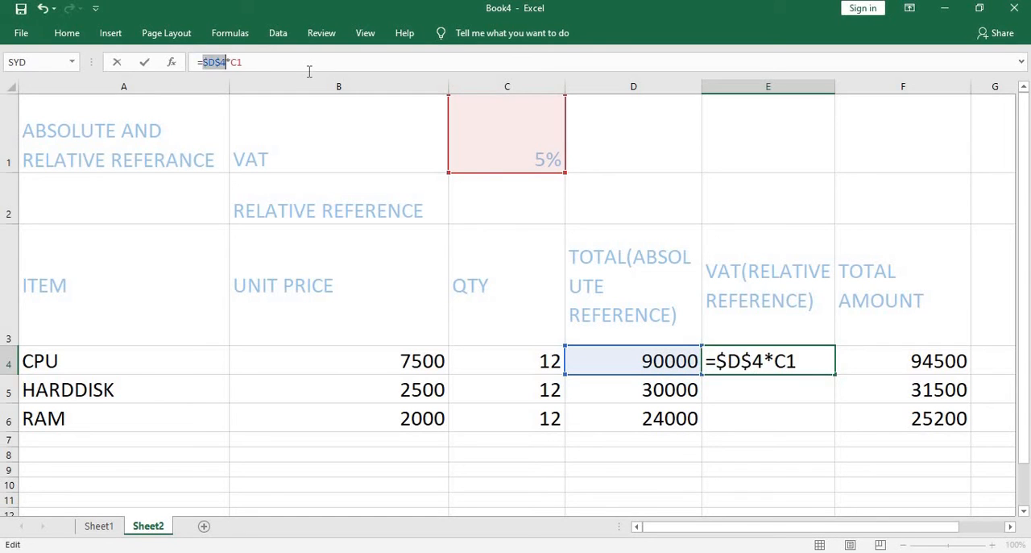
pyautogui.click(239, 64)
pyautogui.press('F4')
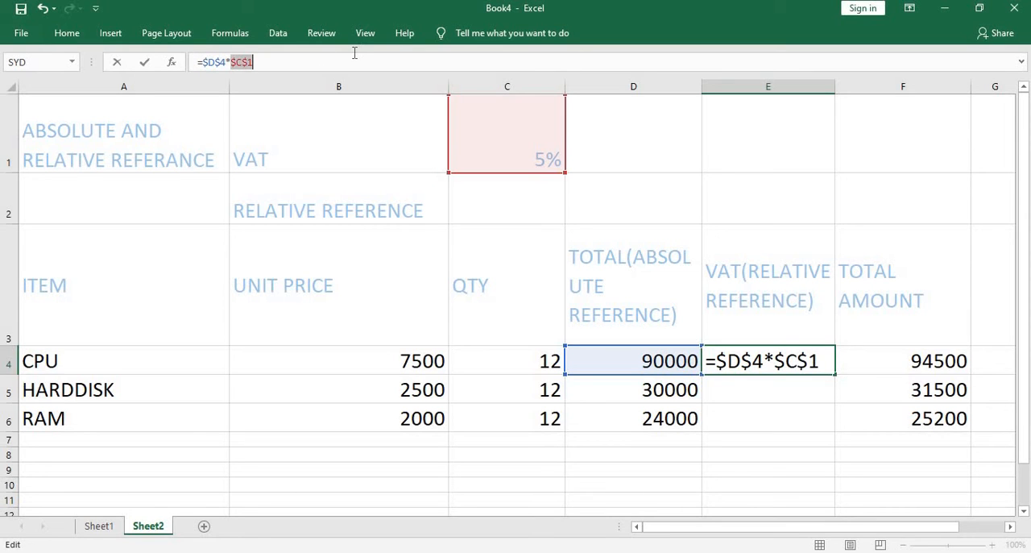
pyautogui.click(222, 63)
pyautogui.press('BackSpace')
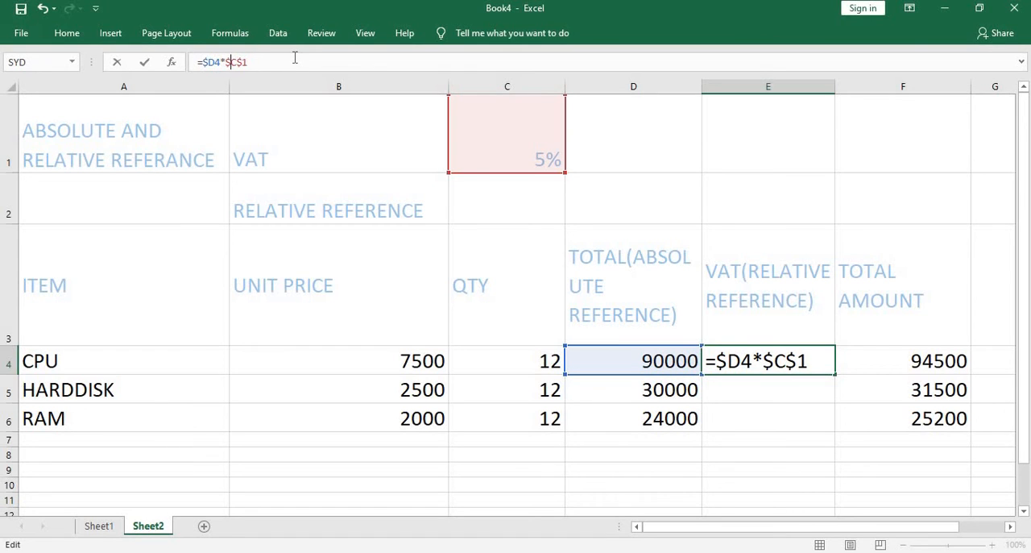
pyautogui.press('BackSpace')
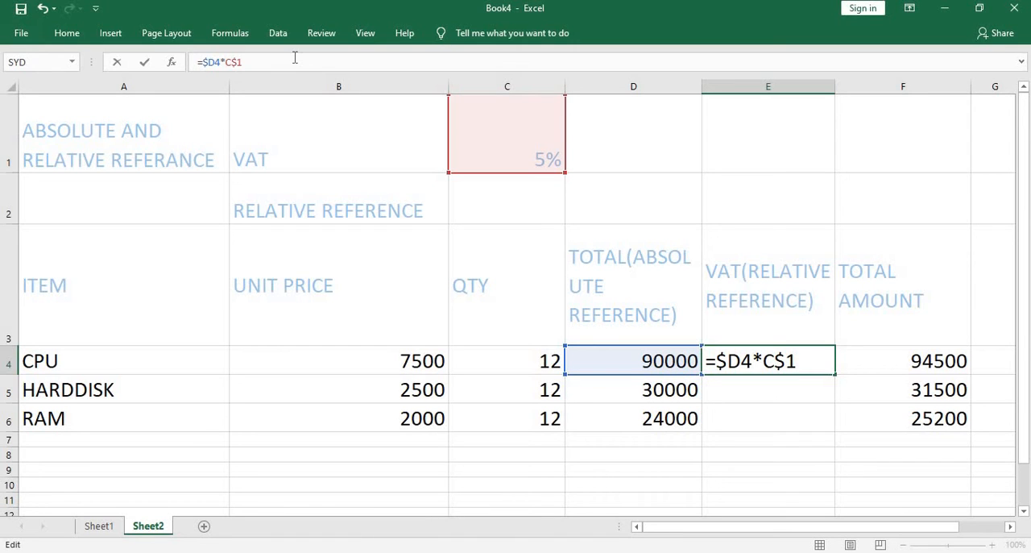
pyautogui.press('Return')
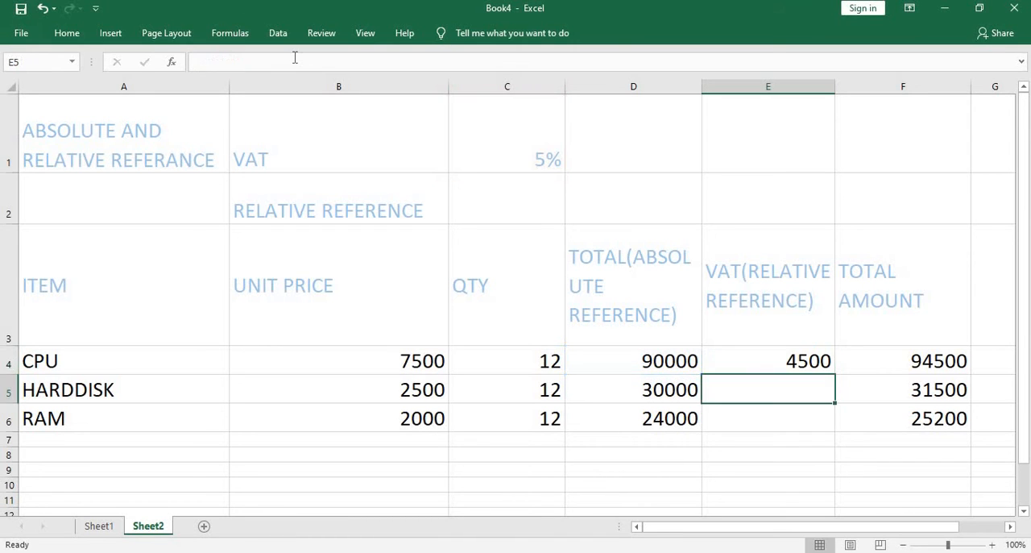
pyautogui.click(796, 362)
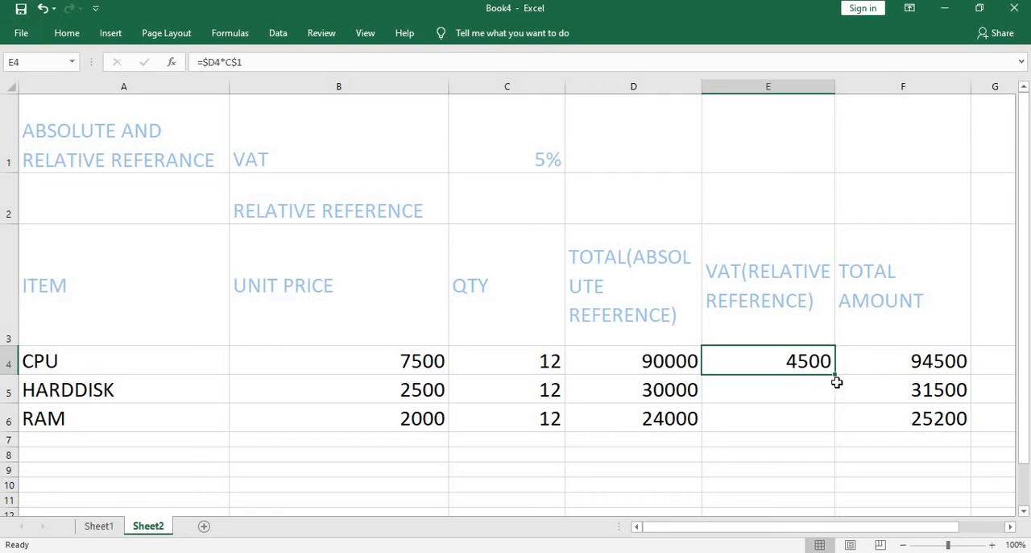
pyautogui.moveTo(835, 373); pyautogui.dragTo(841, 427)
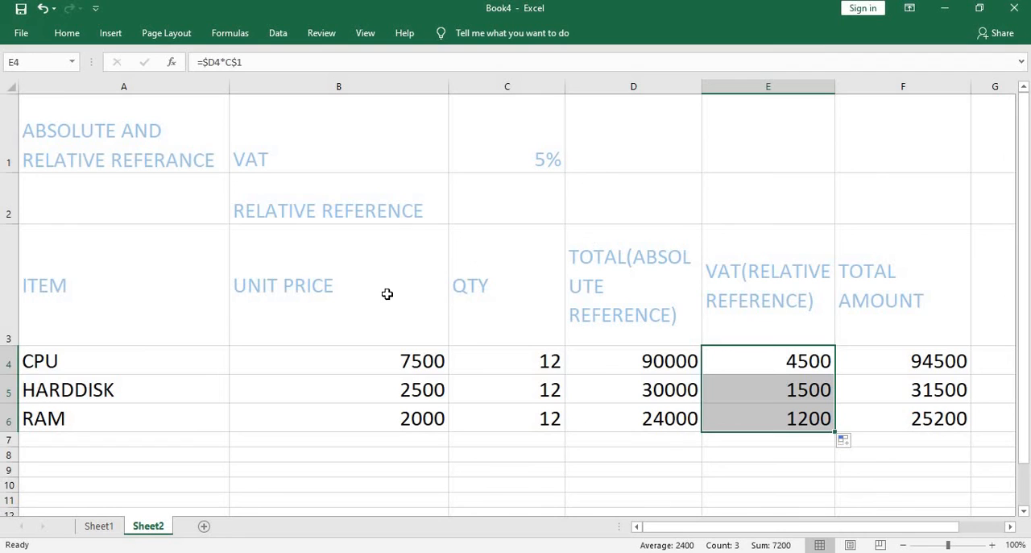
# - Switch to the EXCEL ADVANCE workbook and copy the MIXED REFERENCE table in A88:F93 of Sheet1
pyautogui.scroll(-1, 386, 301)
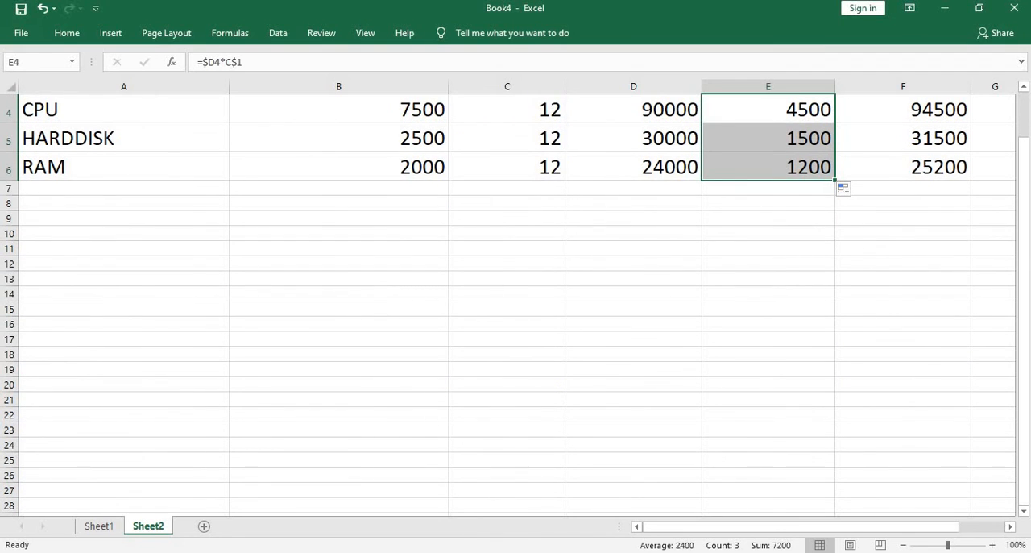
pyautogui.click(472, 549)
pyautogui.scroll(-2, 380, 288)
pyautogui.scroll(-6, 442, 280)
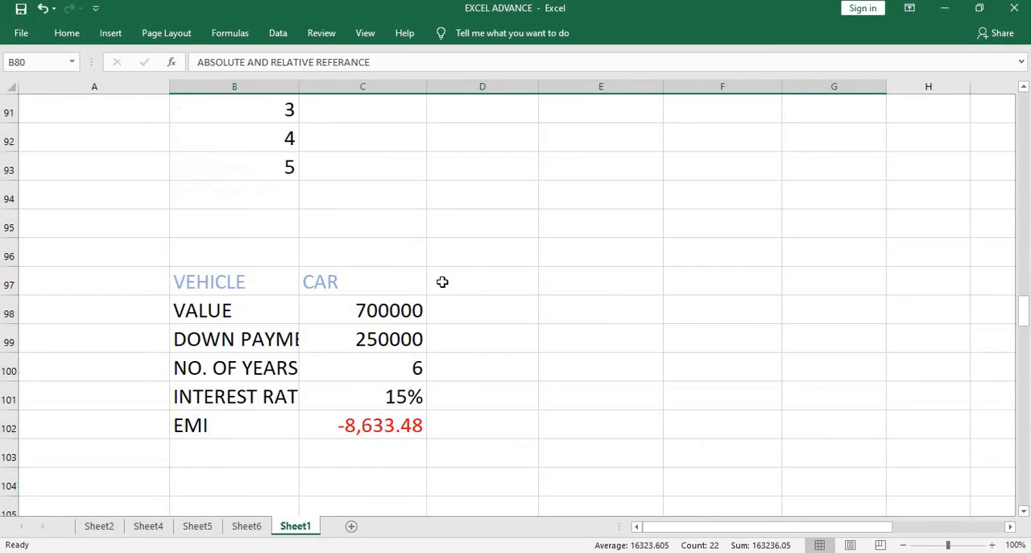
pyautogui.scroll(3, 442, 280)
pyautogui.click(601, 252)
pyautogui.moveTo(93, 108); pyautogui.dragTo(755, 250)
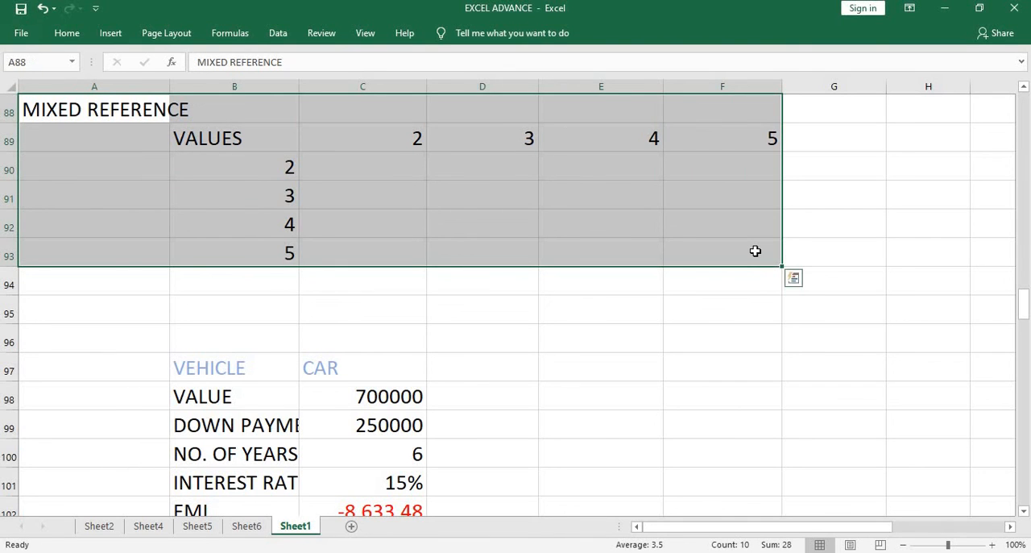
pyautogui.rightClick(698, 207)
pyautogui.click(734, 235)
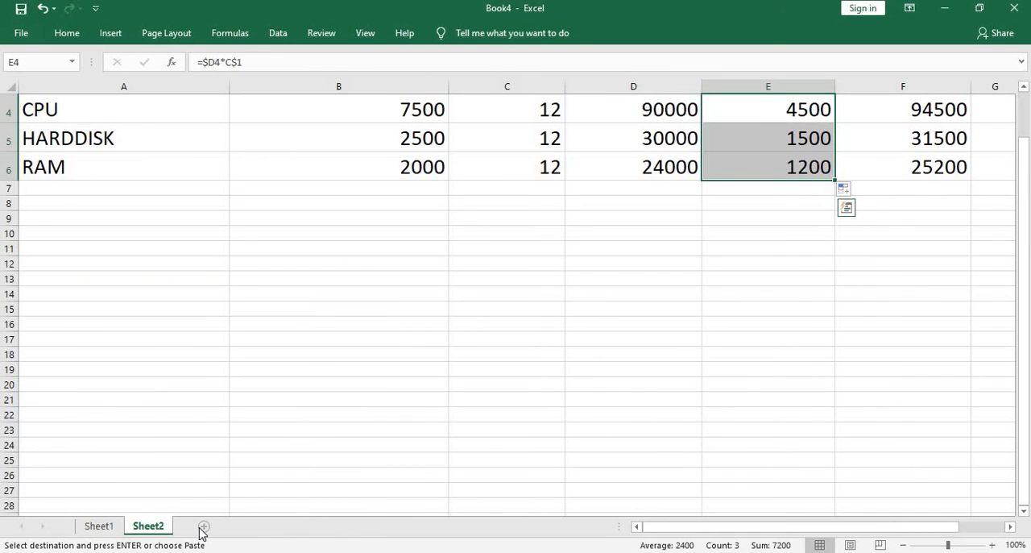
# - Add a new sheet to Book4 and paste the copied MIXED REFERENCE table at A1
pyautogui.click(203, 526)
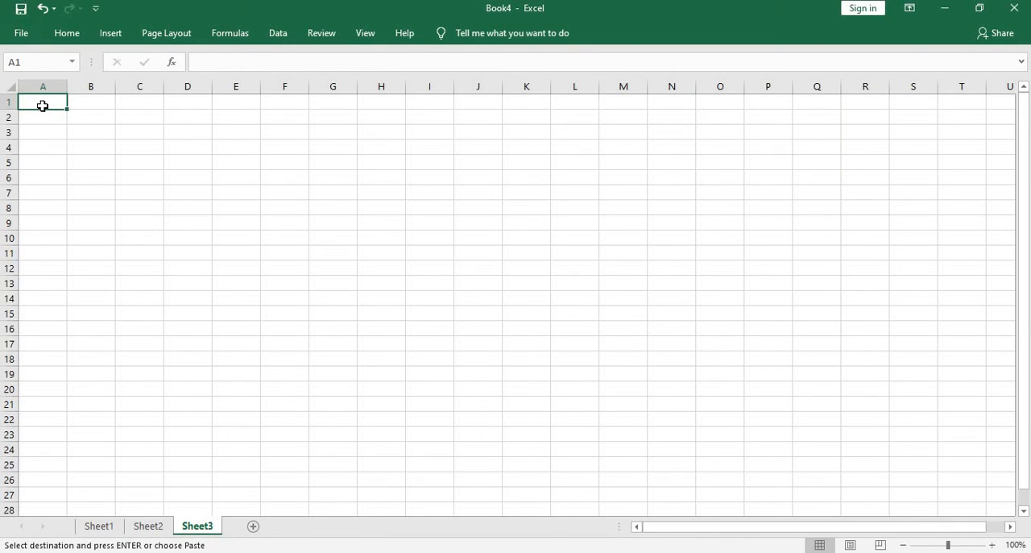
pyautogui.rightClick(42, 105)
pyautogui.click(76, 171)
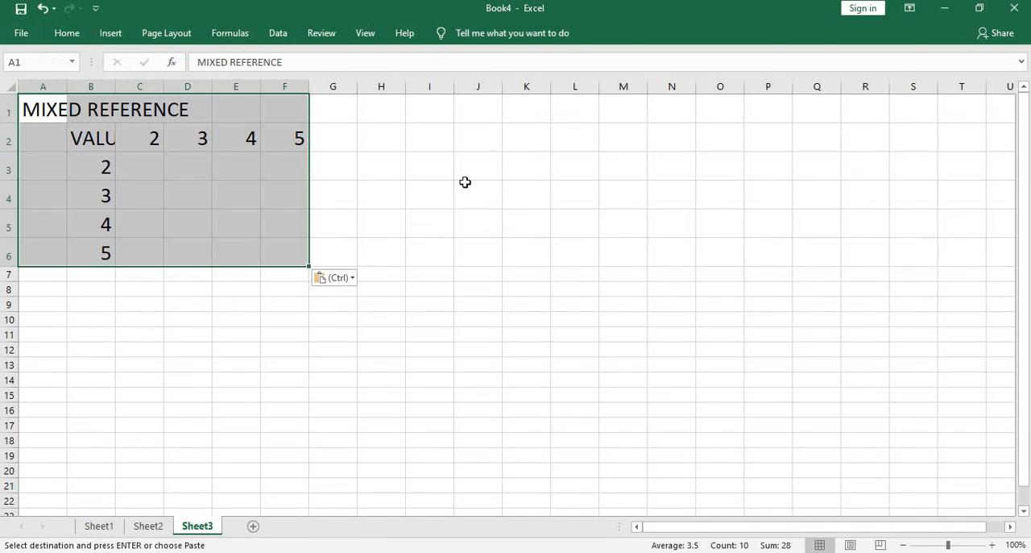
# - Widen columns B through F so the VALUES heading and the table numbers have more room
pyautogui.moveTo(310, 86); pyautogui.dragTo(479, 83)
pyautogui.moveTo(115, 86); pyautogui.dragTo(513, 101)
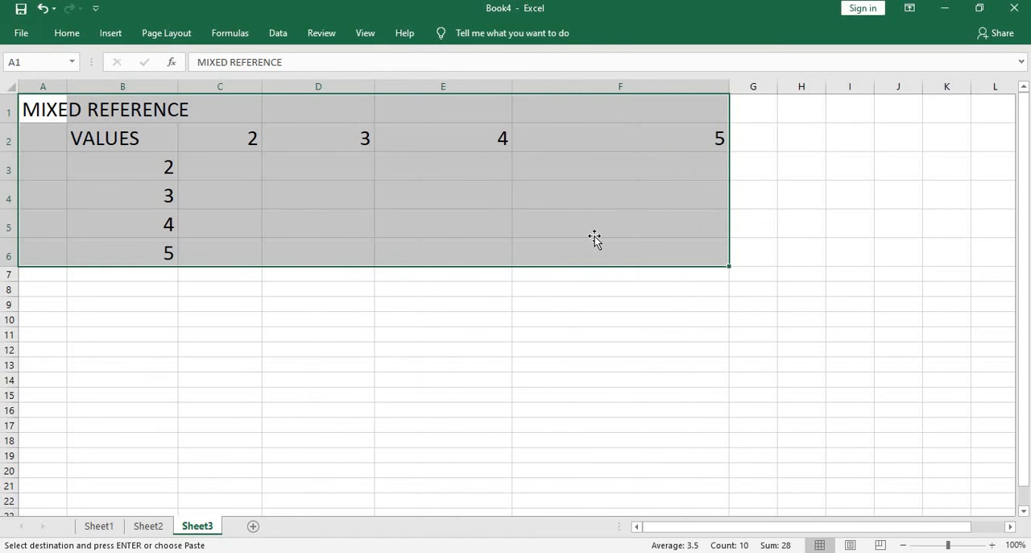
pyautogui.click(595, 238)
pyautogui.click(345, 332)
pyautogui.moveTo(730, 86); pyautogui.dragTo(649, 106)
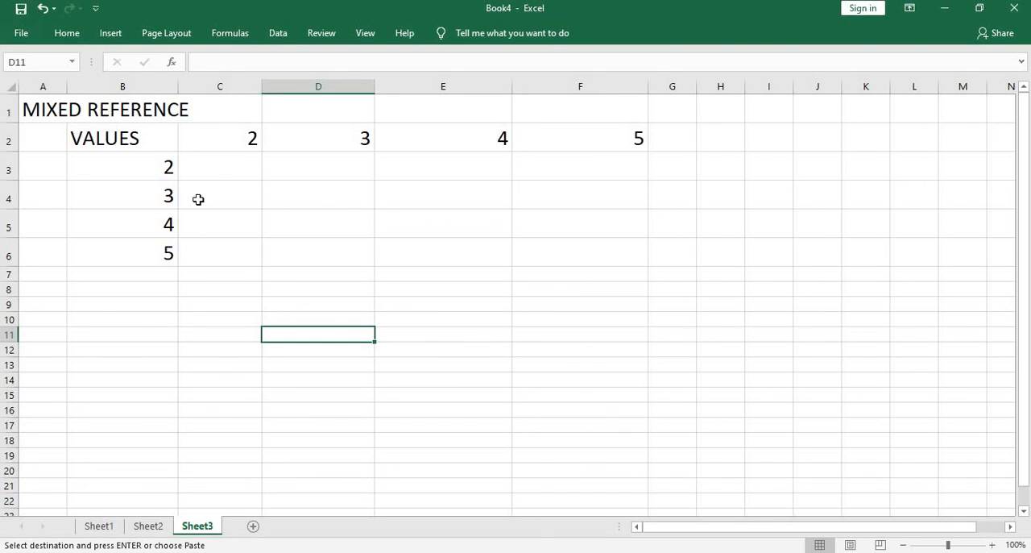
# - Enter the formula =B3*C2 in C3 to multiply the first row value by the first column value
pyautogui.click(242, 165)
pyautogui.press('Escape')
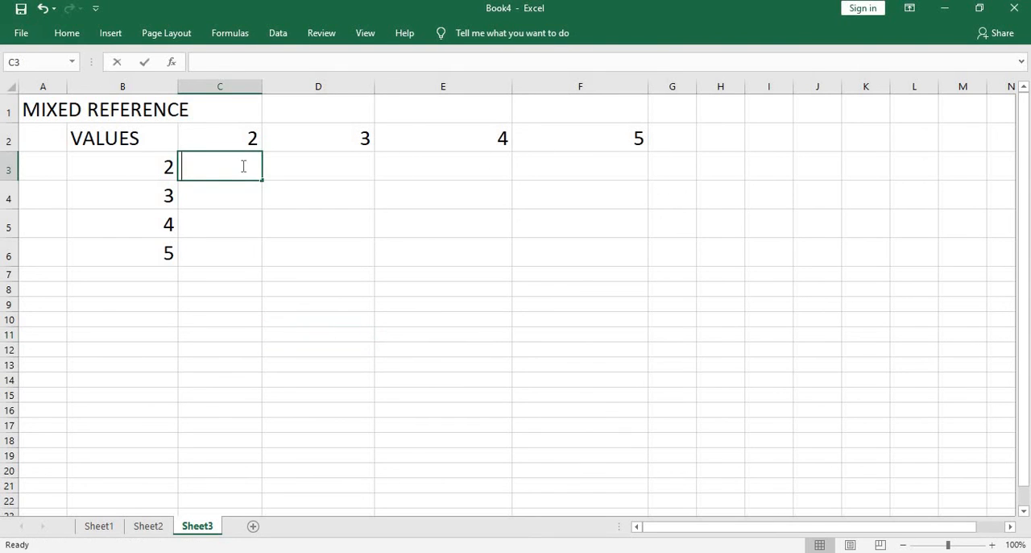
pyautogui.write('=')
pyautogui.press('Left')
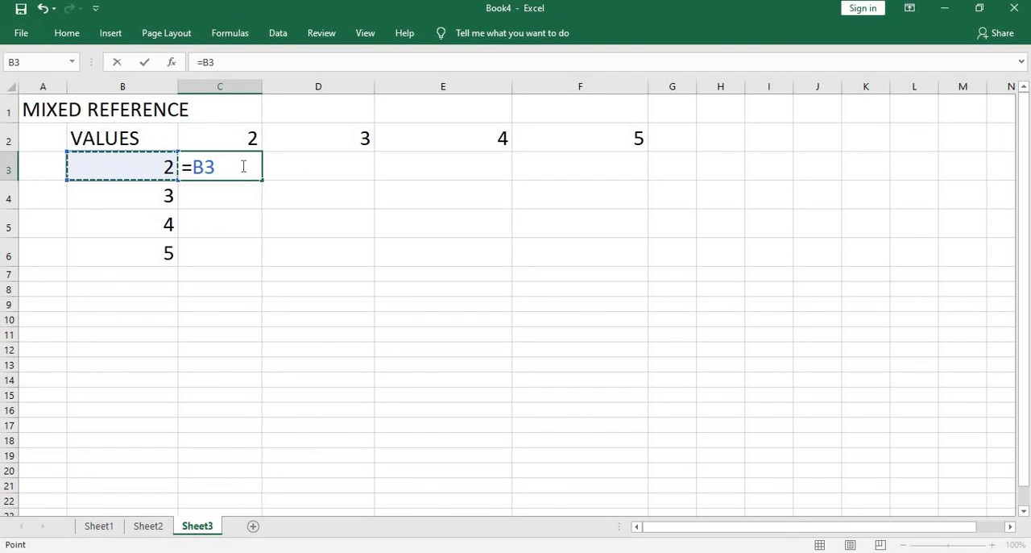
pyautogui.write('*')
pyautogui.press('Up')
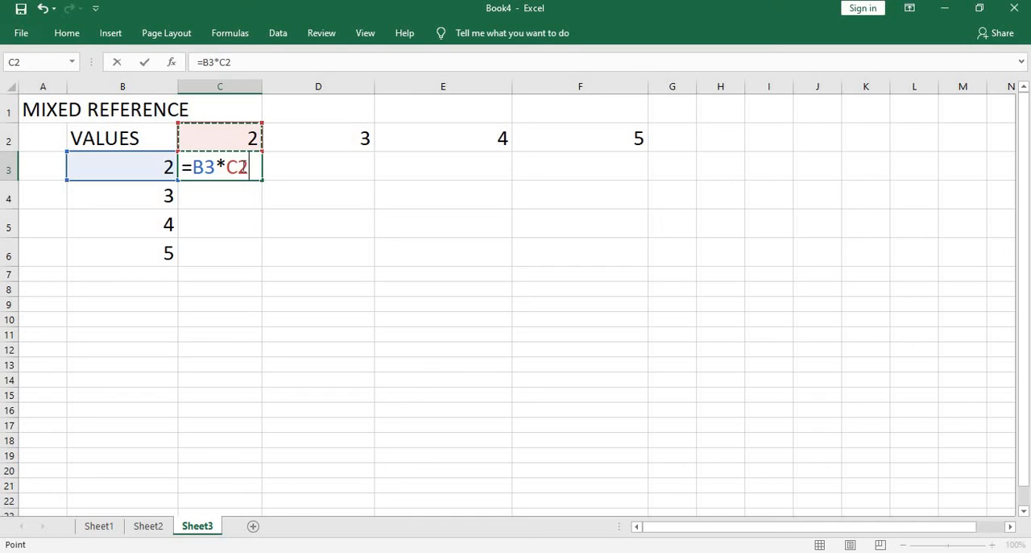
pyautogui.press('Return')
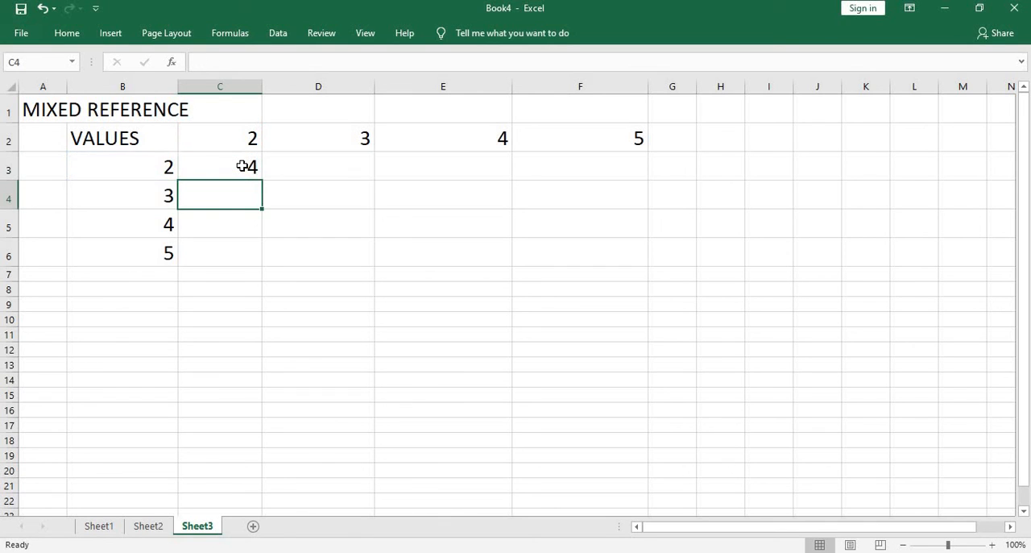
# - Try to fill the relative formula from C3 across to F3, and undo the fill
pyautogui.click(242, 166)
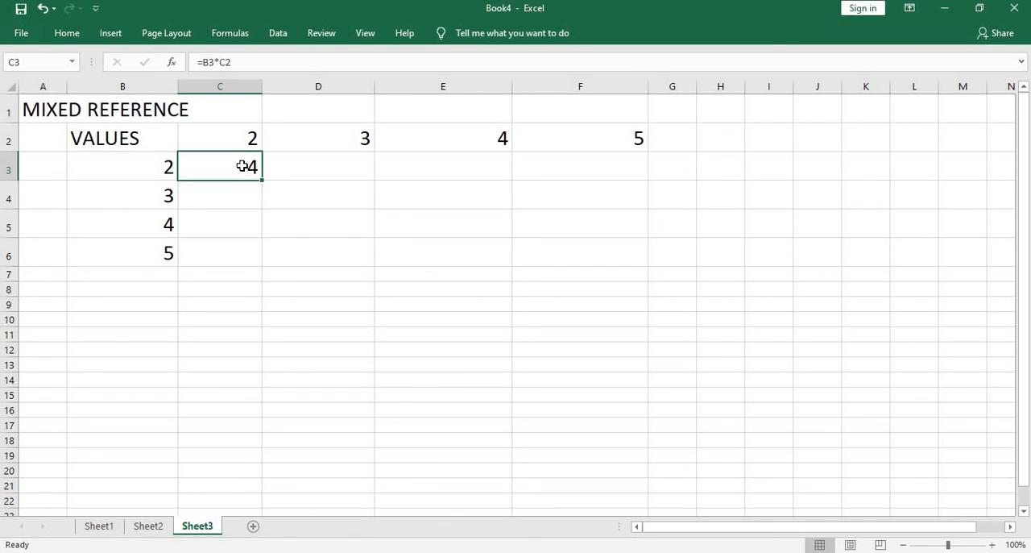
pyautogui.moveTo(263, 180); pyautogui.dragTo(626, 183)
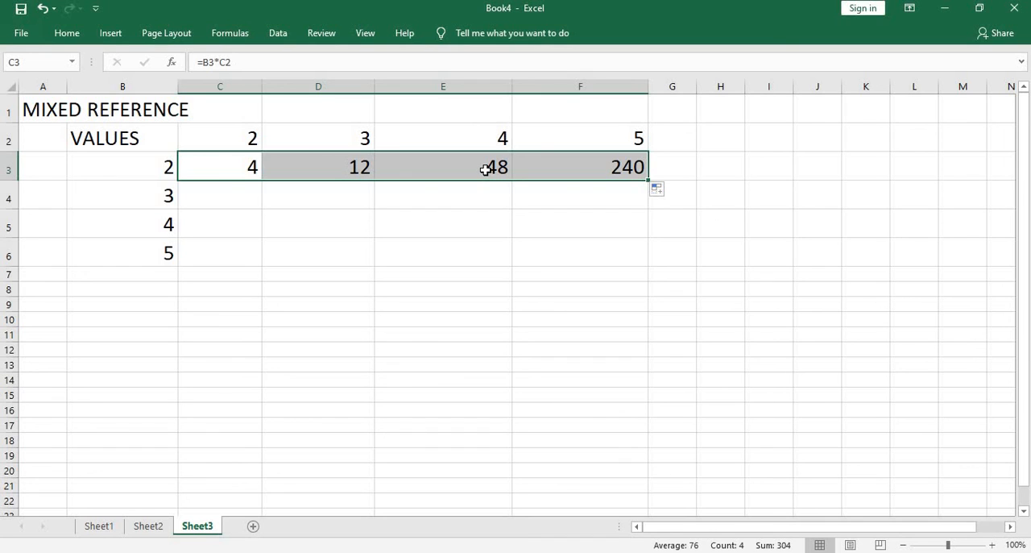
pyautogui.hotkey('ctrl', 'z')
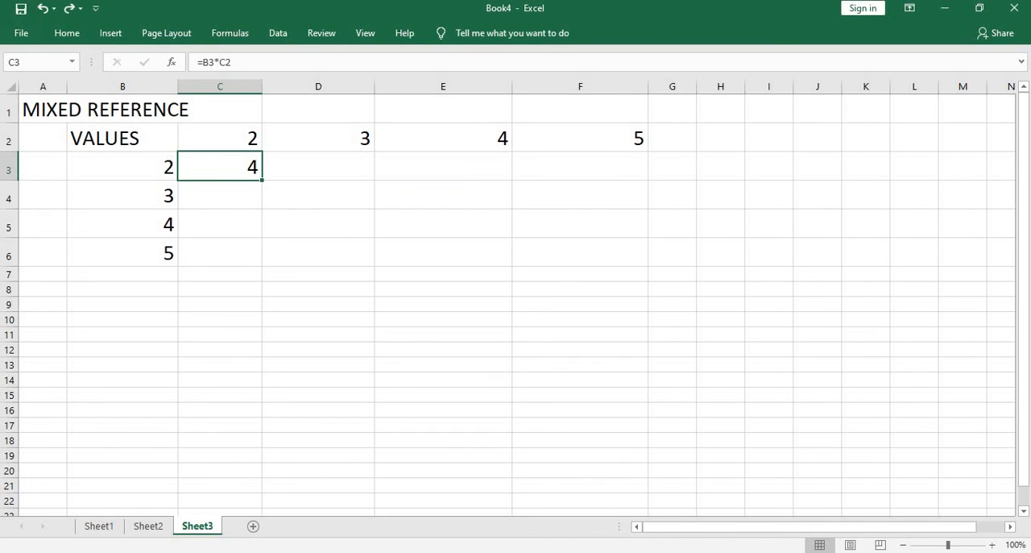
# - Make both references in the C3 formula absolute, giving =$B$3*$C$2
pyautogui.click(202, 62)
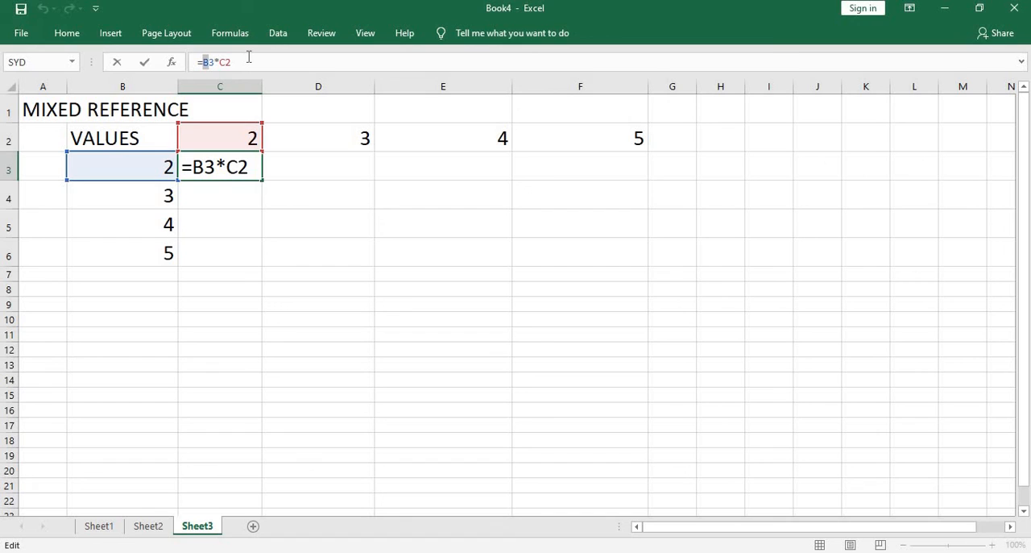
pyautogui.click(209, 64)
pyautogui.press('F4')
pyautogui.click(238, 64)
pyautogui.press('F4')
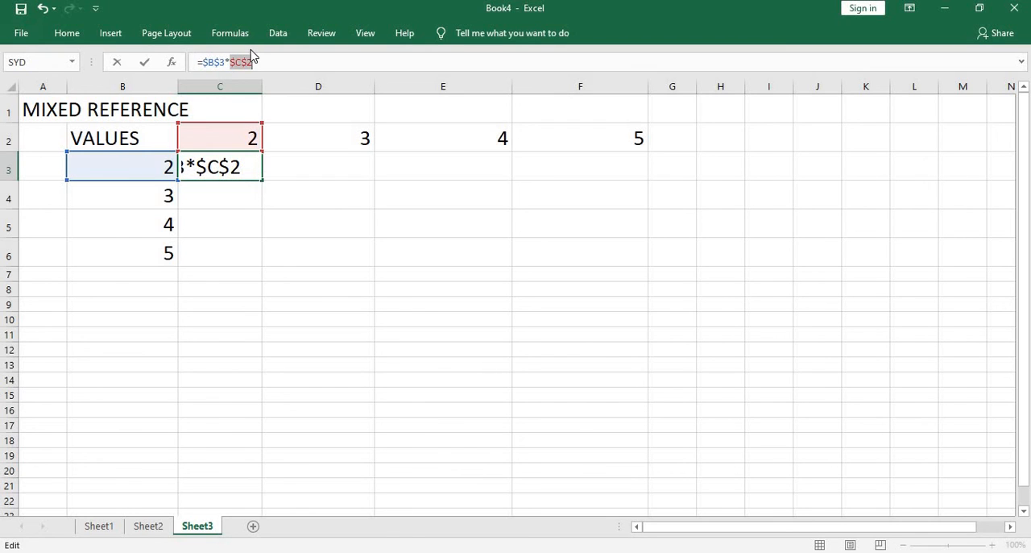
pyautogui.press('Return')
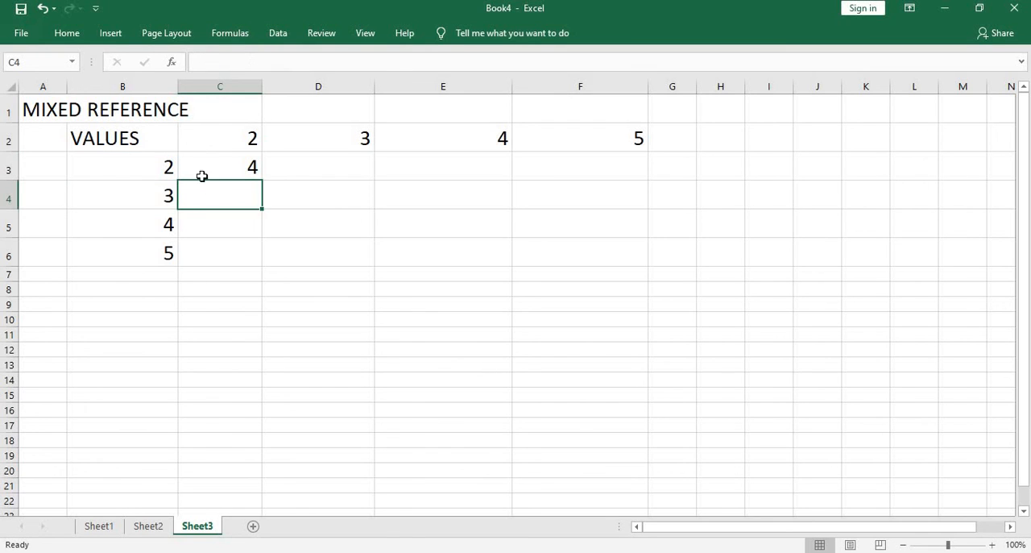
# - Try to fill the absolute formula from C3 across to F3, and undo the fill
pyautogui.click(230, 166)
pyautogui.moveTo(263, 179); pyautogui.dragTo(638, 142)
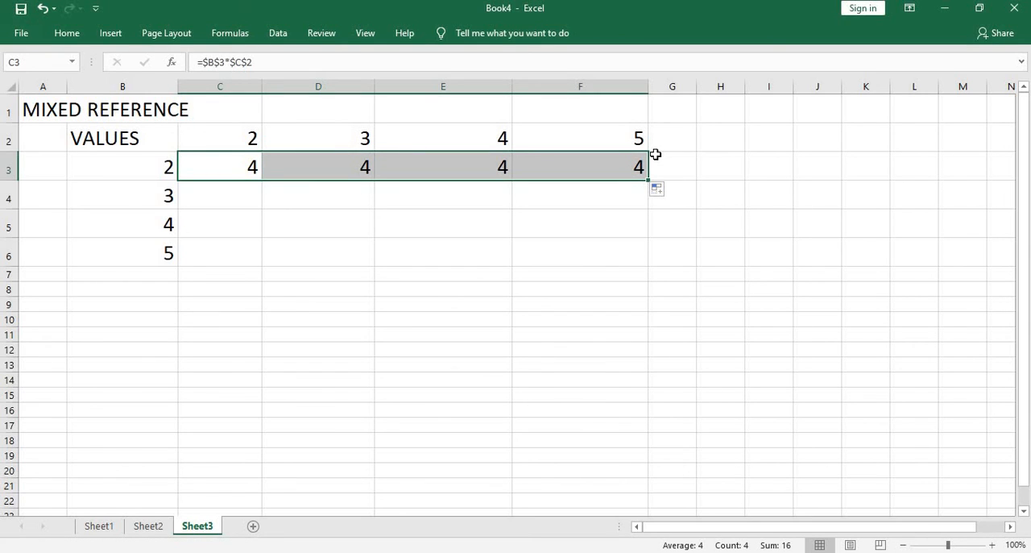
pyautogui.hotkey('ctrl', 'z')
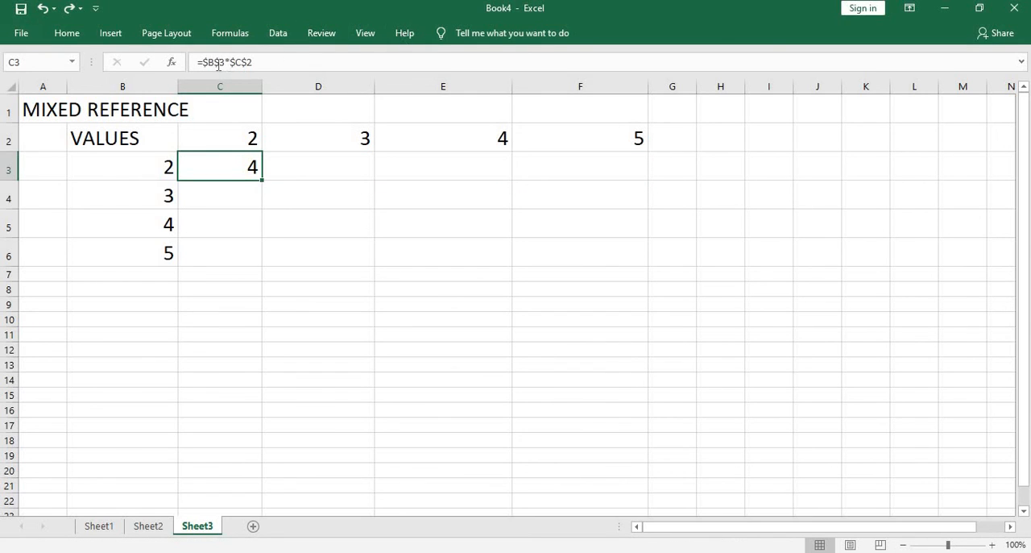
# - Change the C3 formula to the mixed references =$B3*C$2, locking only column B and row 2
pyautogui.click(219, 63)
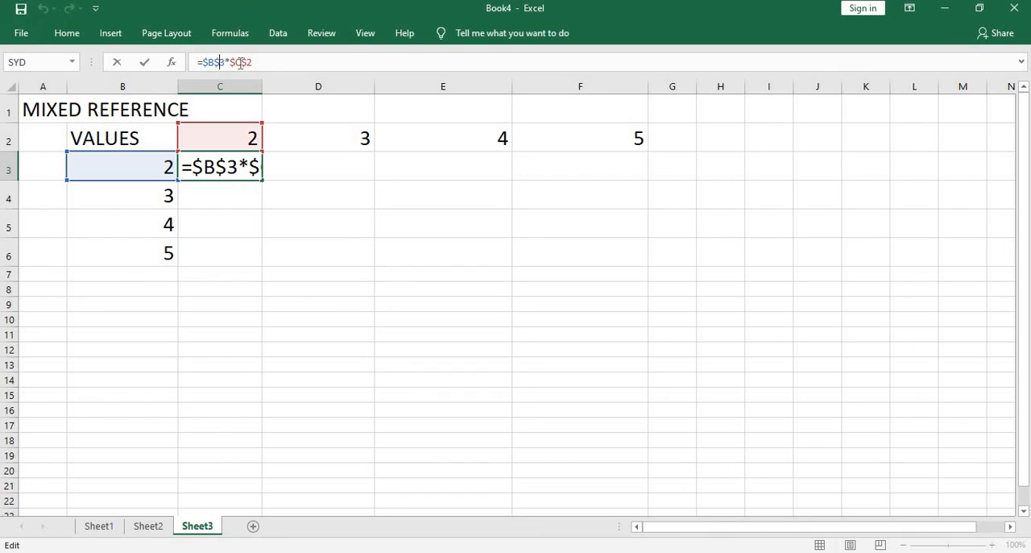
pyautogui.press('BackSpace')
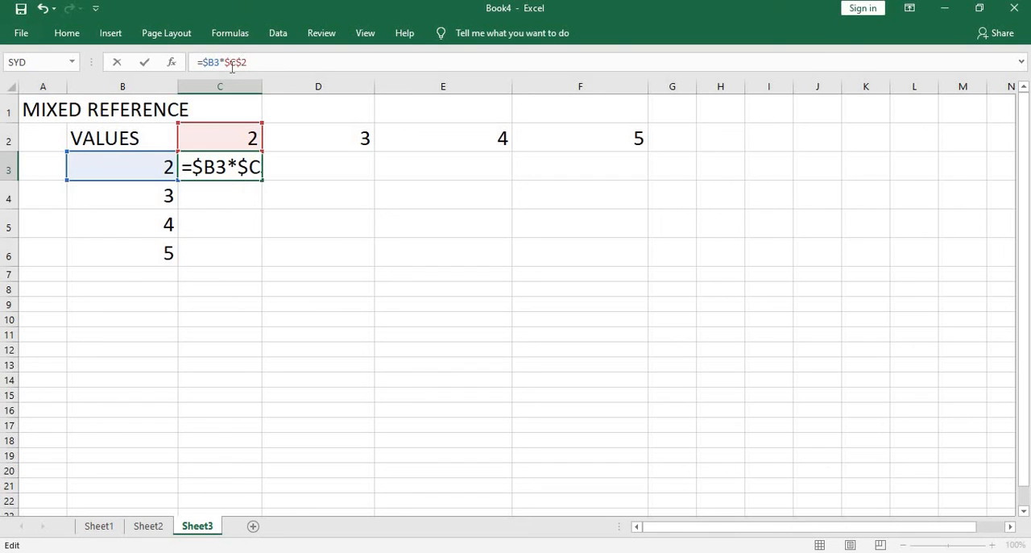
pyautogui.click(231, 64)
pyautogui.press('BackSpace')
pyautogui.press('Return')
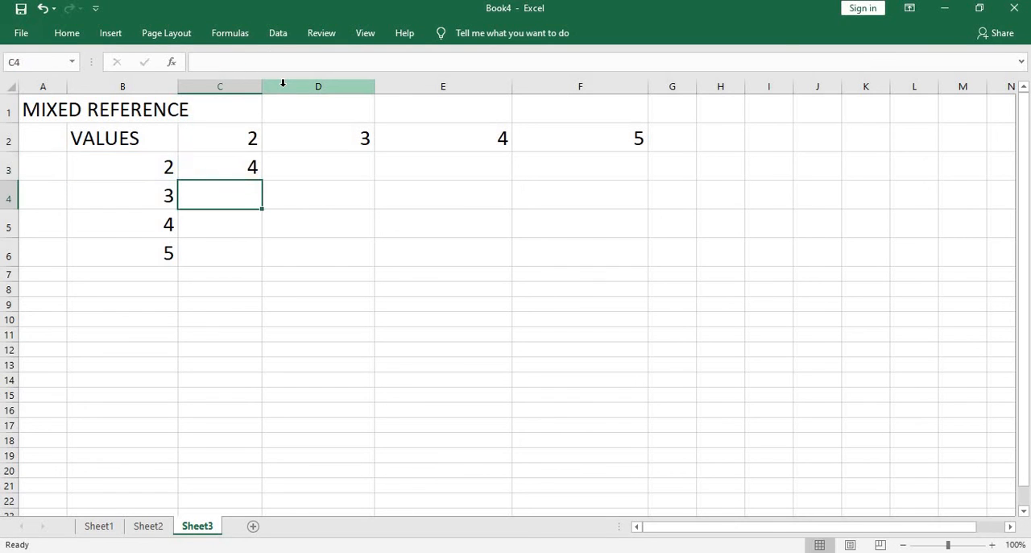
# - Fill the mixed-reference formula from C3 across to F3 and down through row 6
pyautogui.click(221, 168)
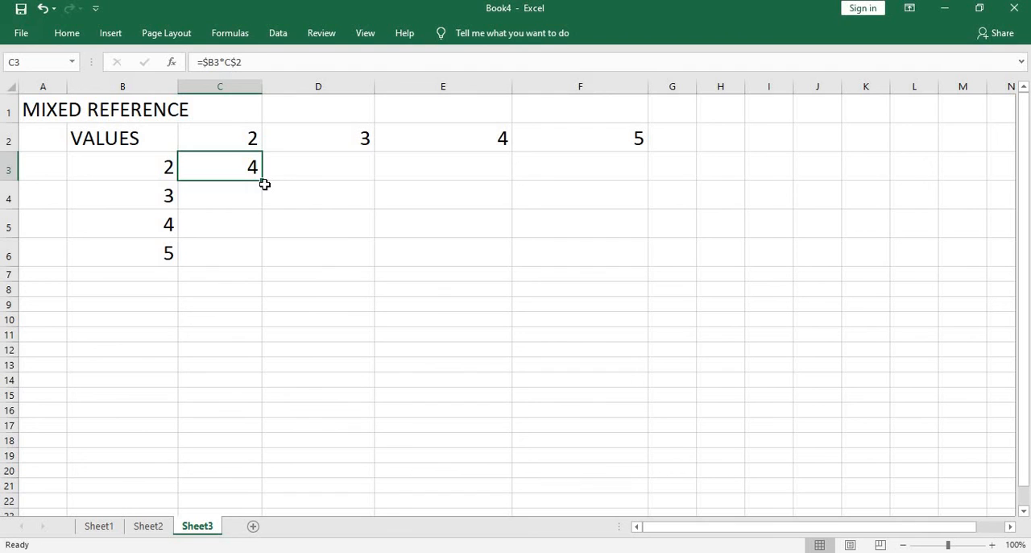
pyautogui.moveTo(263, 179); pyautogui.dragTo(632, 143)
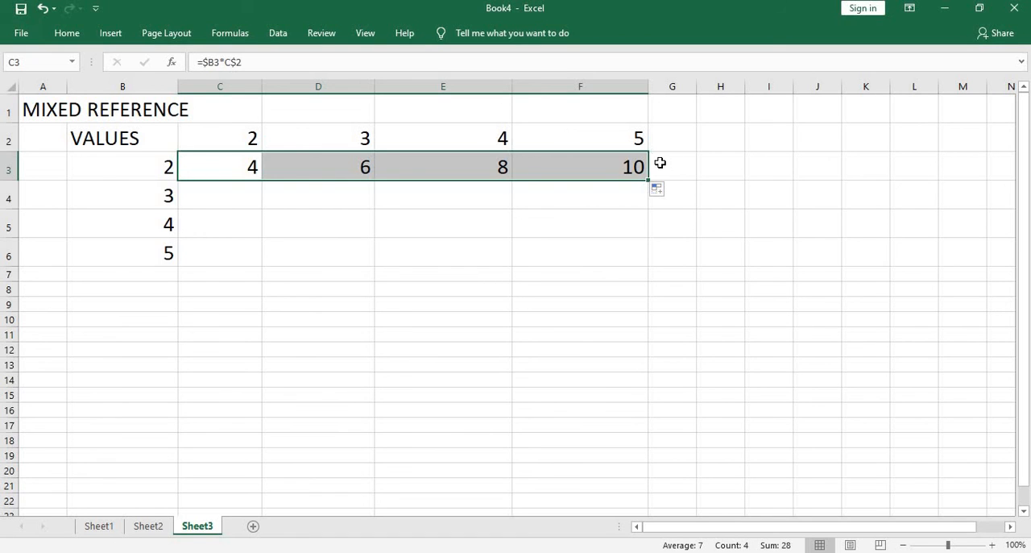
pyautogui.moveTo(658, 238); pyautogui.dragTo(661, 259)
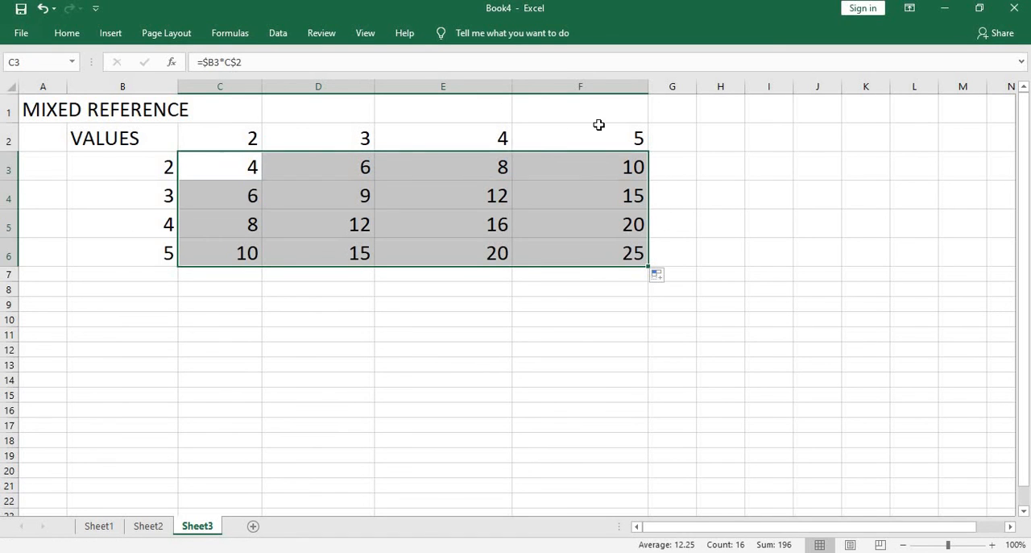